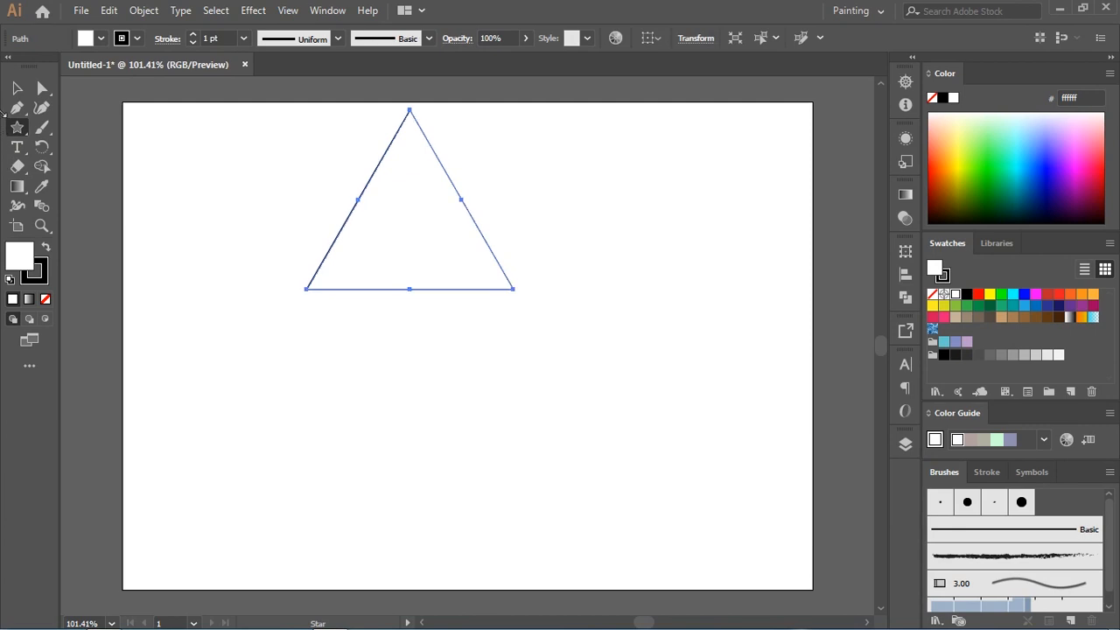
Step: Move the triangle down to the middle of the artboard and set its stroke weight to 3 pt
left_click(17, 88)
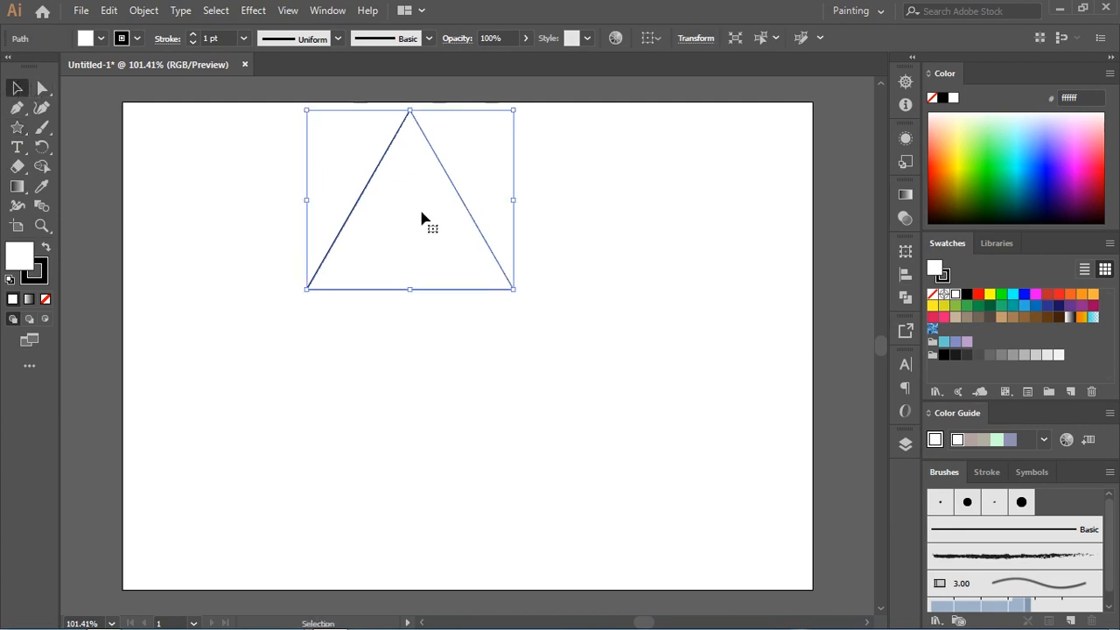
left_click_drag(459, 204, 484, 332)
left_click(192, 35)
left_click(192, 35)
left_click(221, 131)
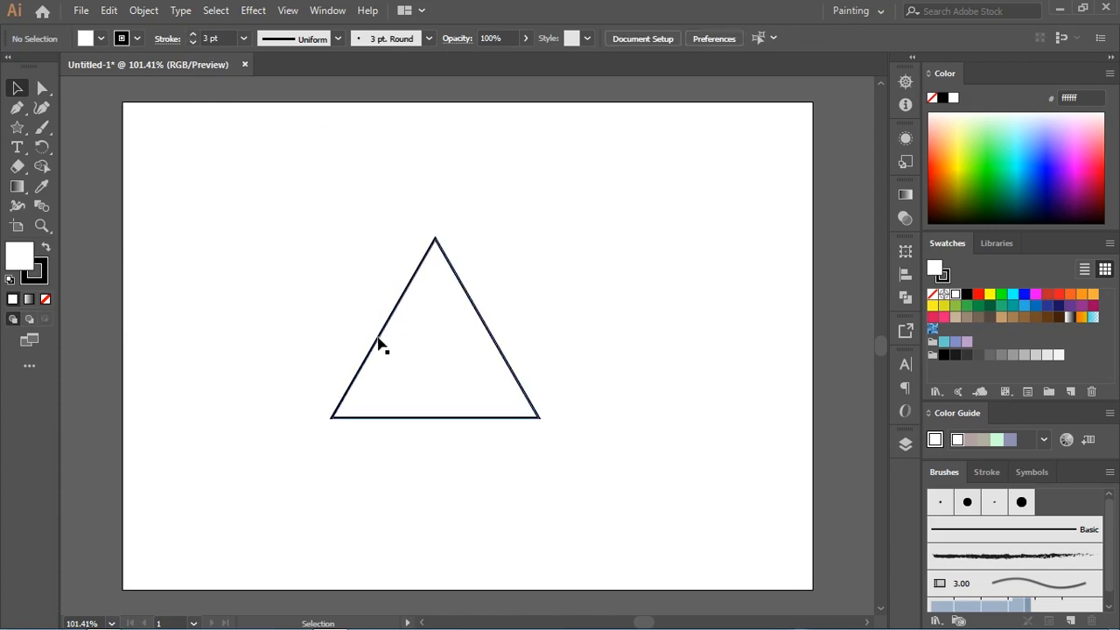
Step: Draw a diagonal line parallel to the triangle's right side, crossing its left side and extending below the base
left_click(16, 127)
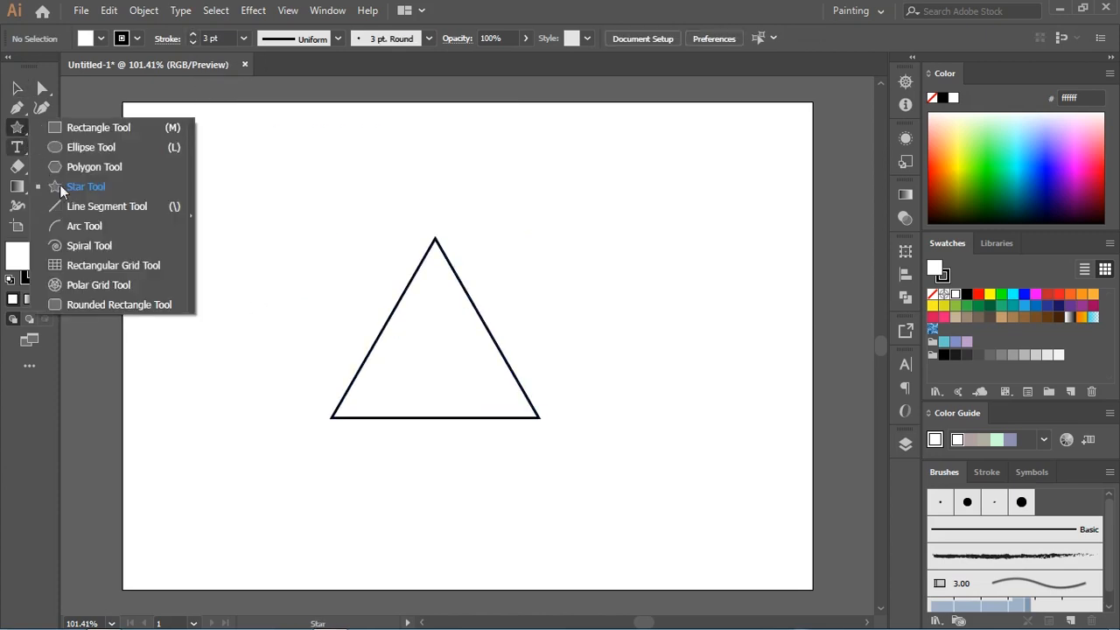
left_click(84, 210)
left_click_drag(405, 245, 529, 457)
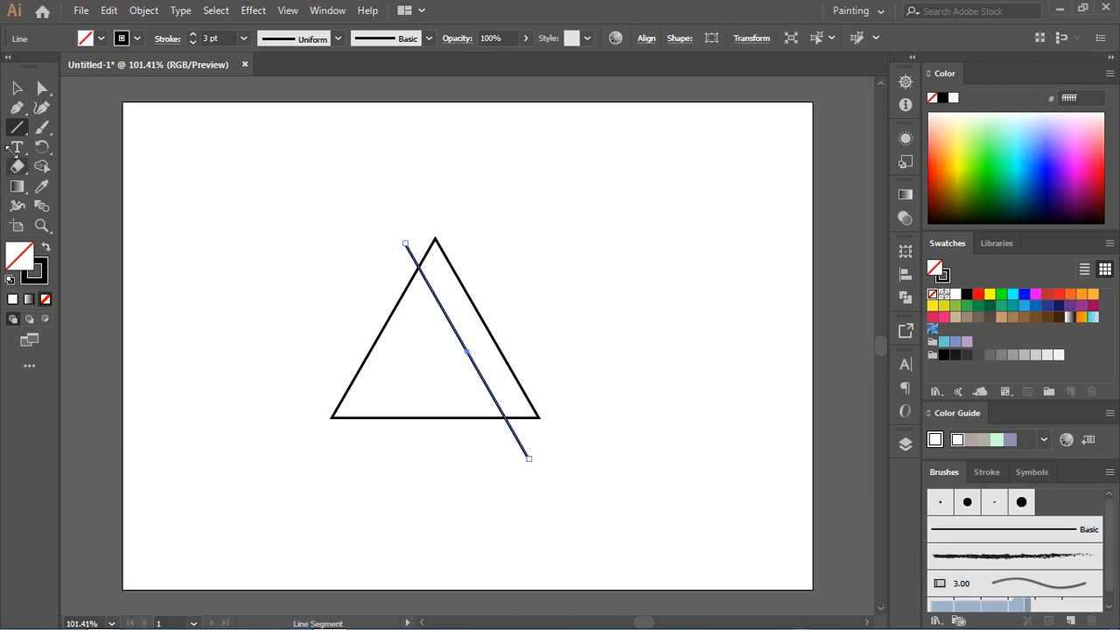
key("v")
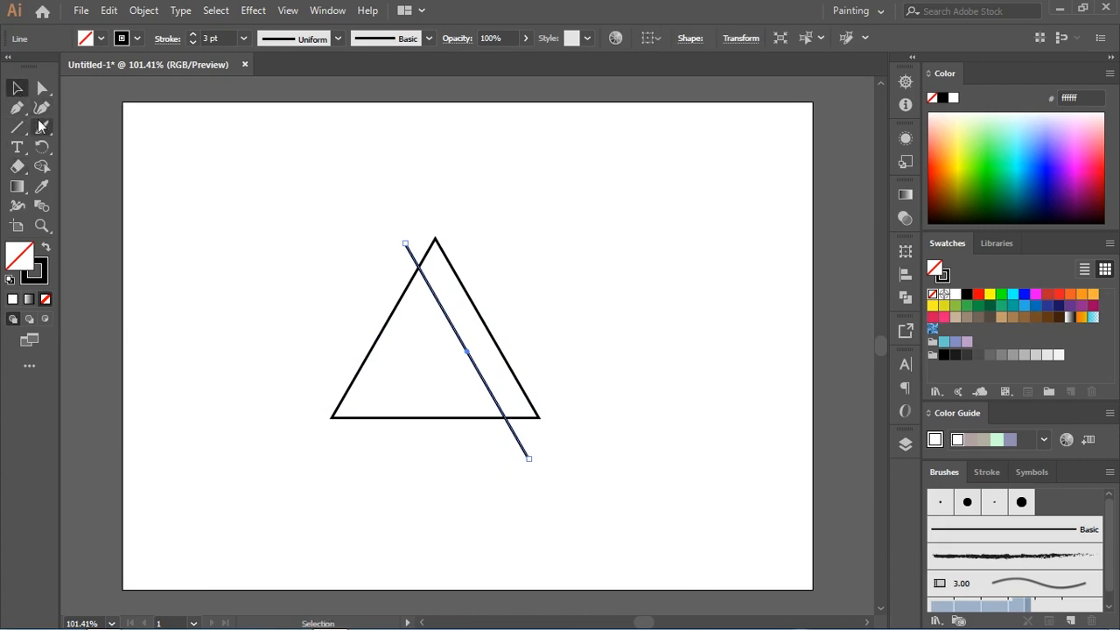
Step: Draw a circle inside the triangle and enlarge it until it meets the base, left side and diagonal line
left_click(26, 130)
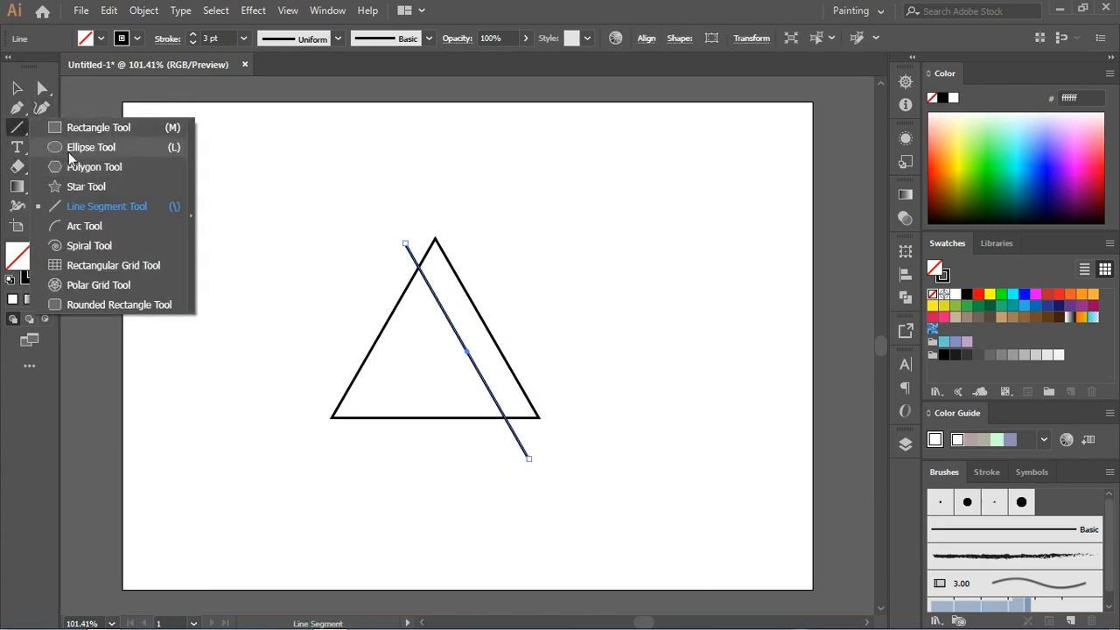
left_click(69, 150)
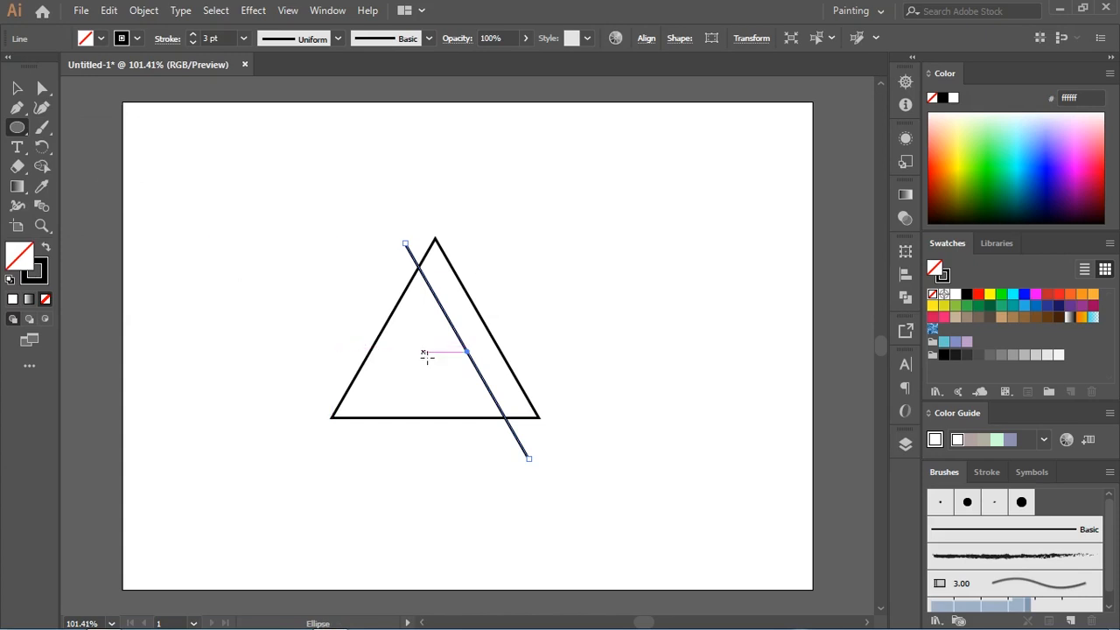
left_click_drag(429, 361, 468, 386)
key("v")
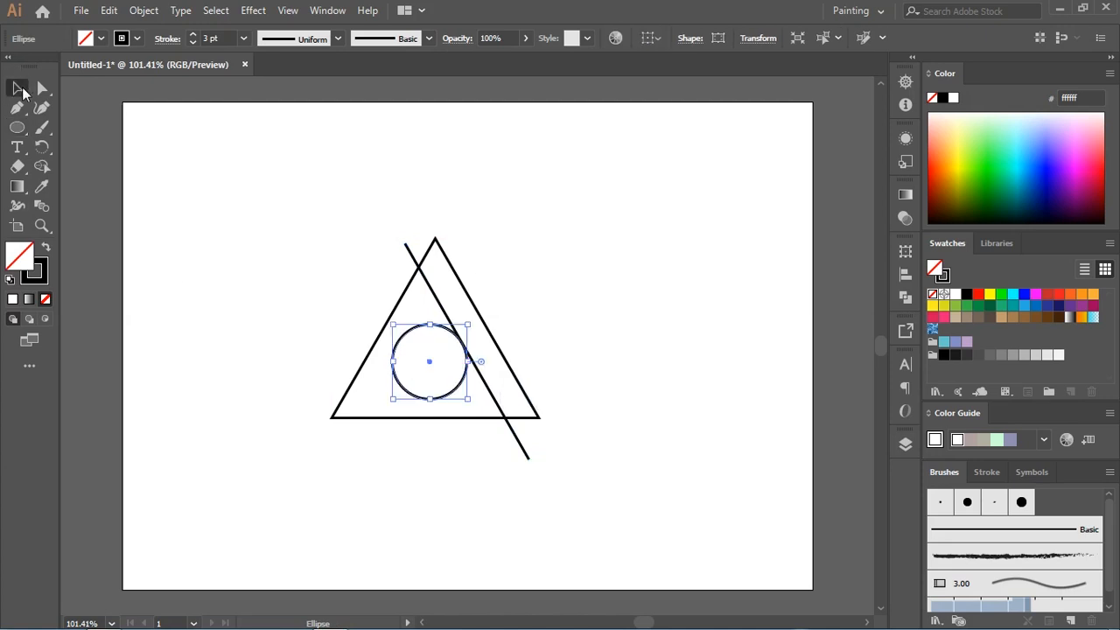
mouse_move(390, 400)
left_mouse_down()
mouse_move(355, 417)
mouse_move(372, 419)
left_mouse_up()
left_click_drag(419, 373, 418, 366)
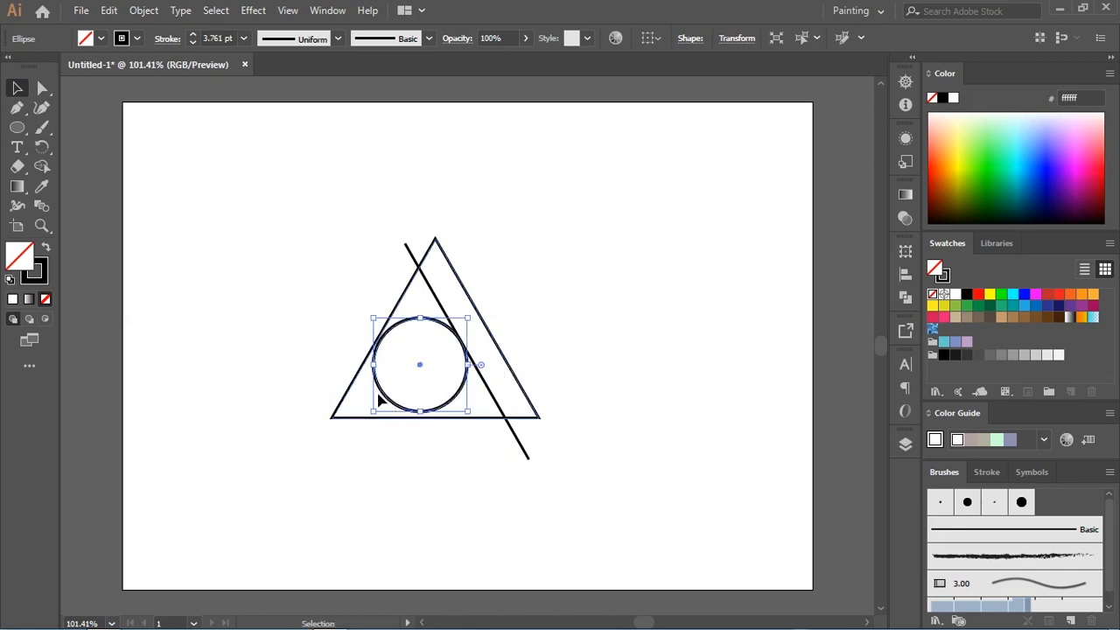
left_click_drag(373, 411, 366, 417)
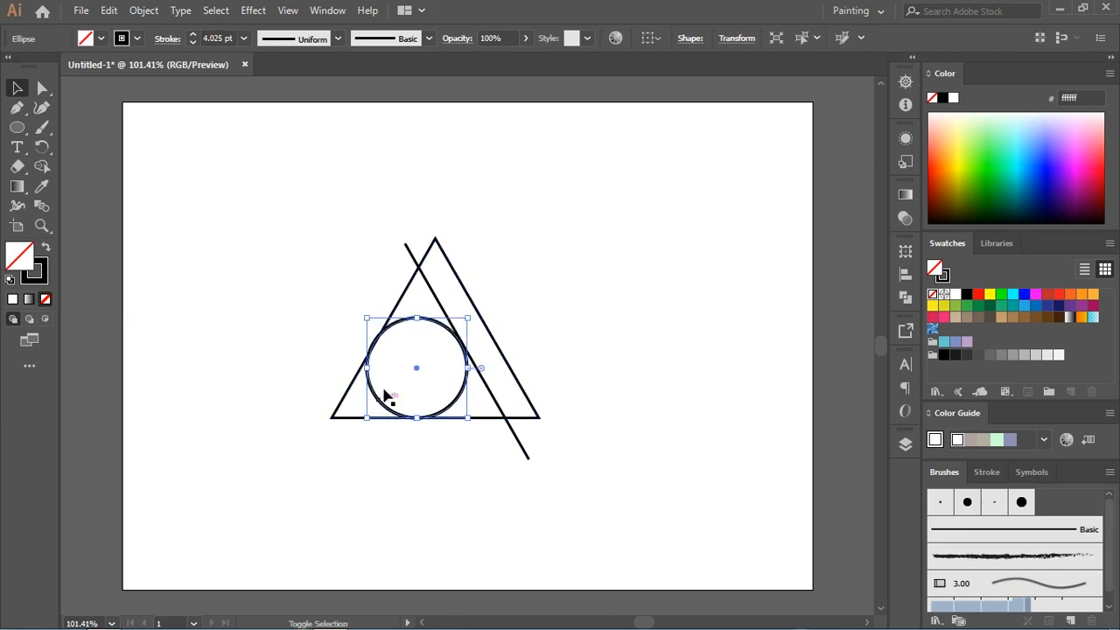
Step: Fine-tune the circle's size so it fits more closely against the triangle's left side
key("ctrl+plus")
key("ctrl+plus")
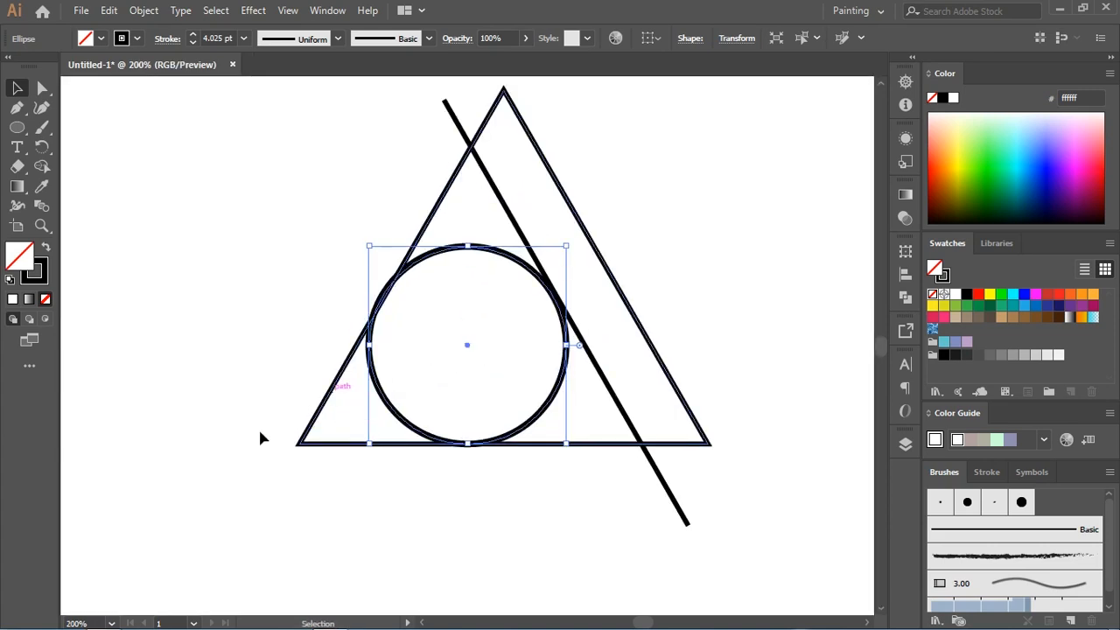
key("a")
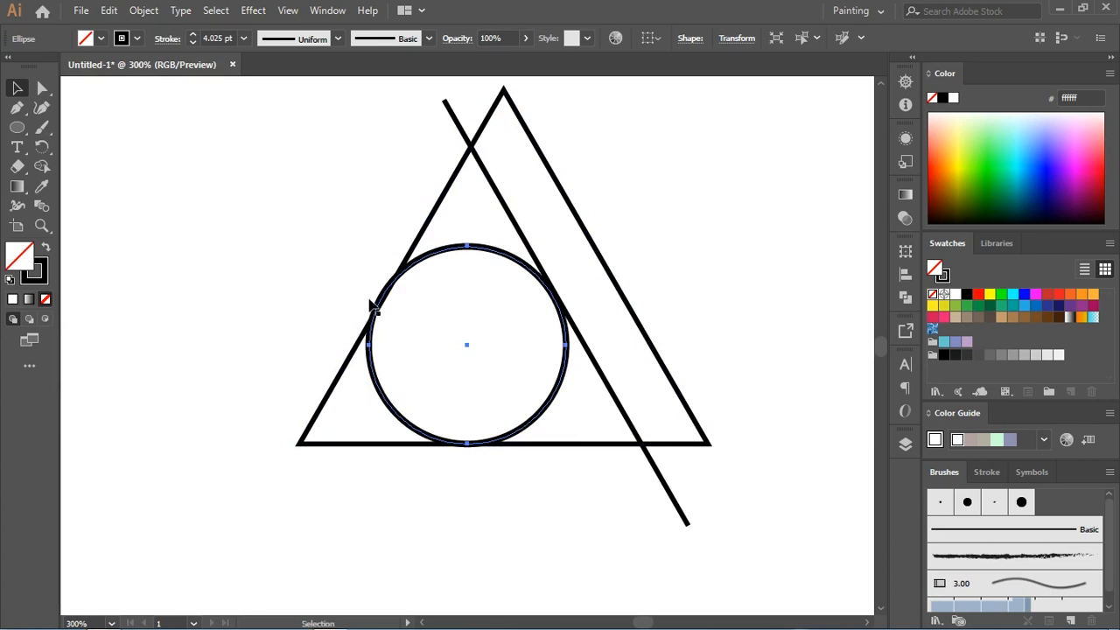
key("v")
mouse_move(318, 200)
left_mouse_down()
mouse_move(308, 210)
mouse_move(323, 206)
left_mouse_up()
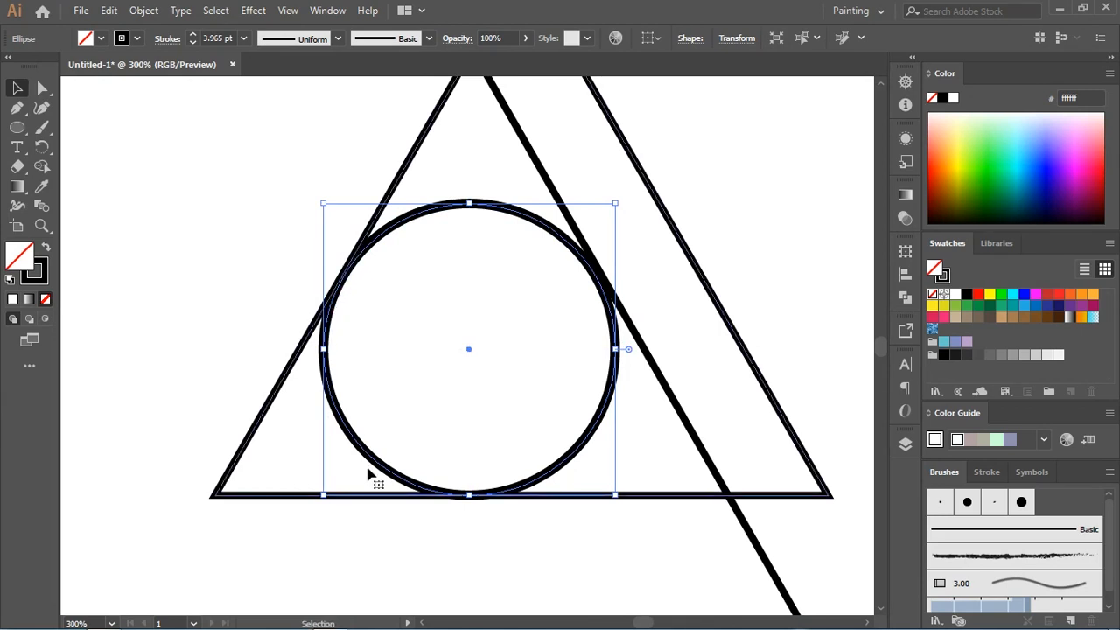
left_click(394, 529)
key("ctrl+minus")
key("ctrl+minus")
left_click_drag(712, 251, 245, 480)
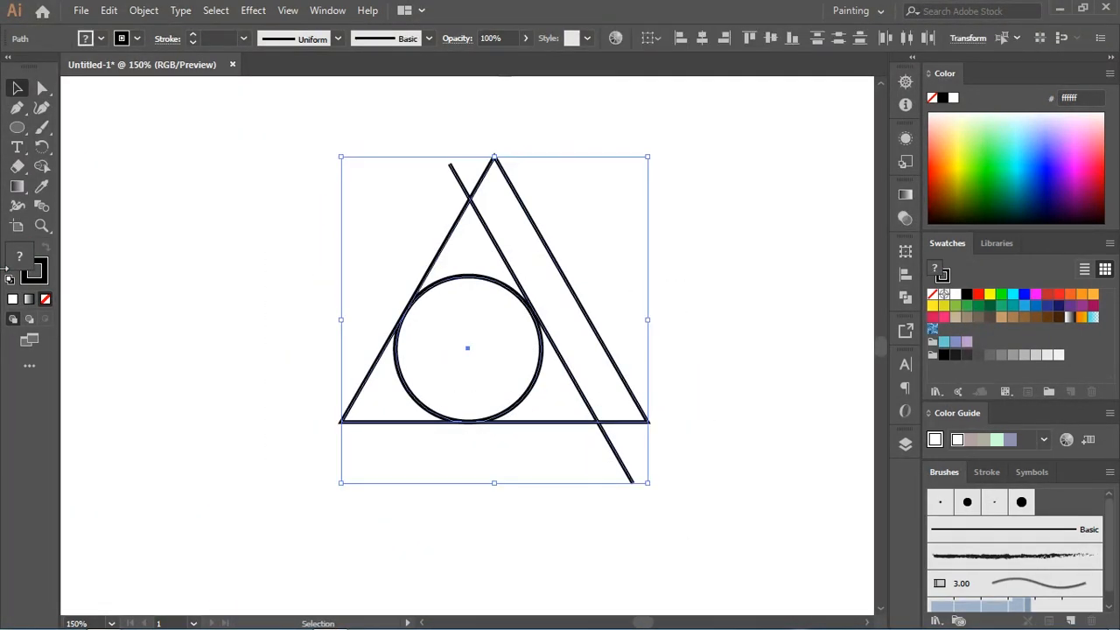
left_click(41, 166)
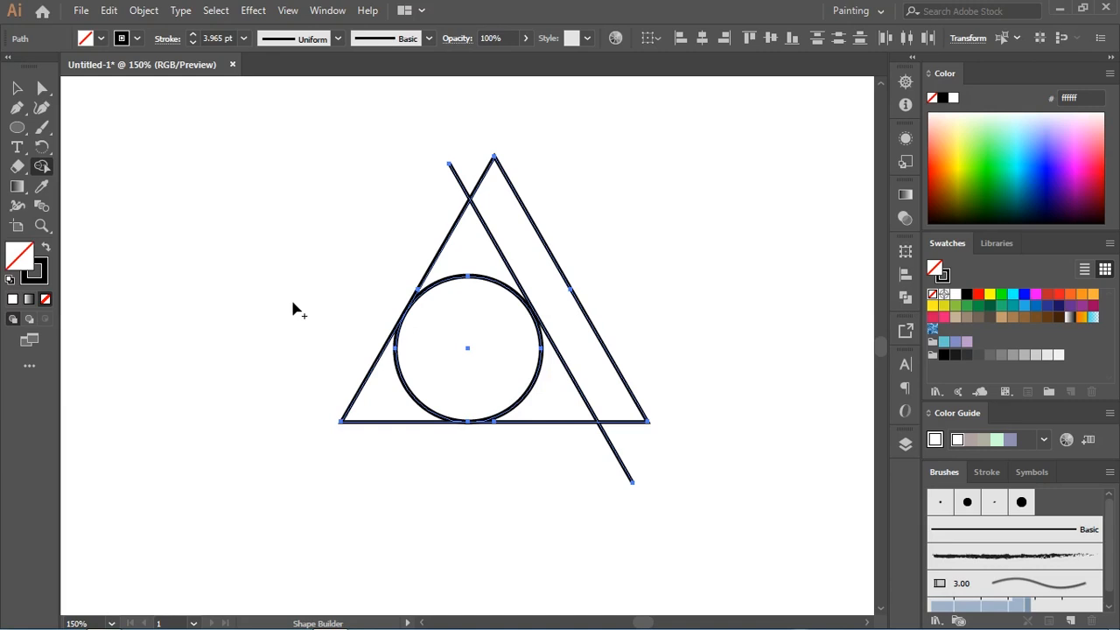
left_click(17, 88)
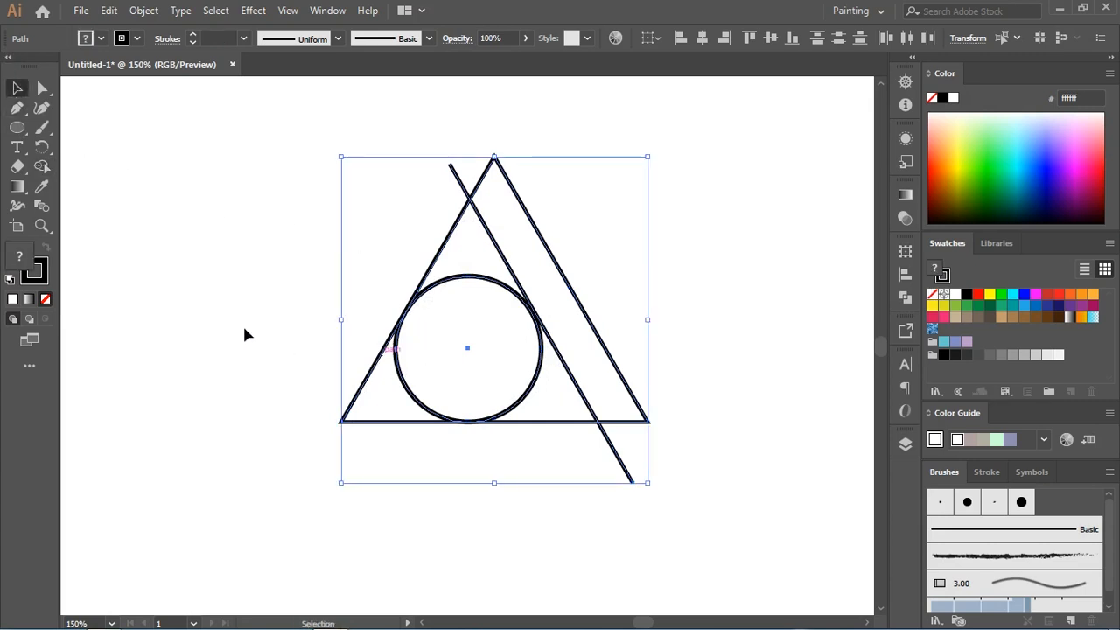
left_click(438, 364)
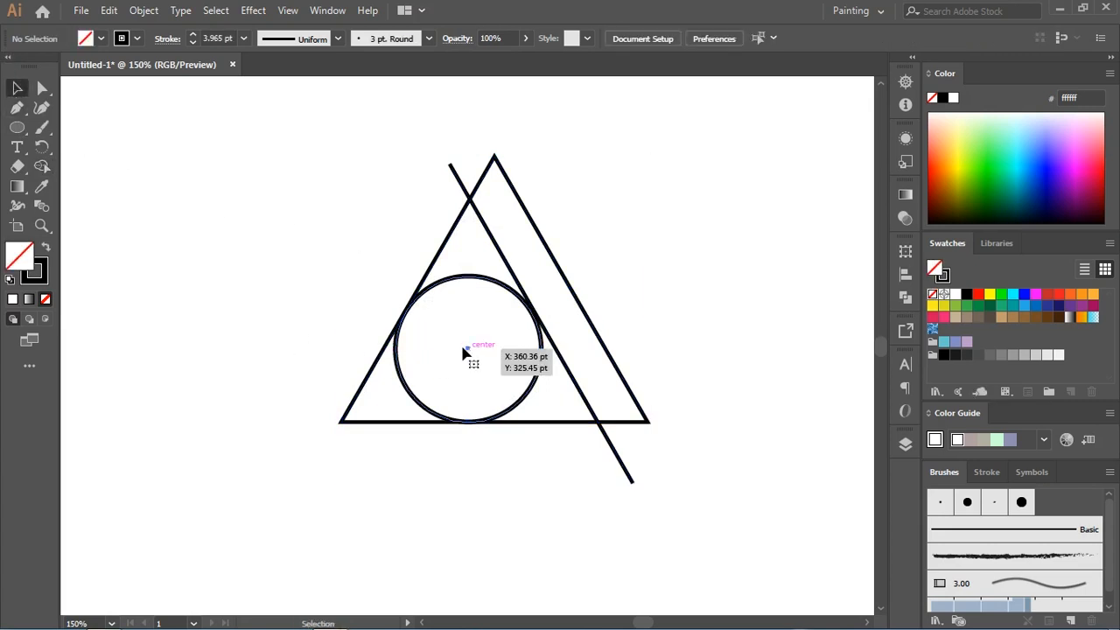
Step: Enlarge the circle slightly and nudge it right so it overlaps both the triangle's left side and the diagonal line
left_click(418, 303)
left_click_drag(395, 274, 390, 272)
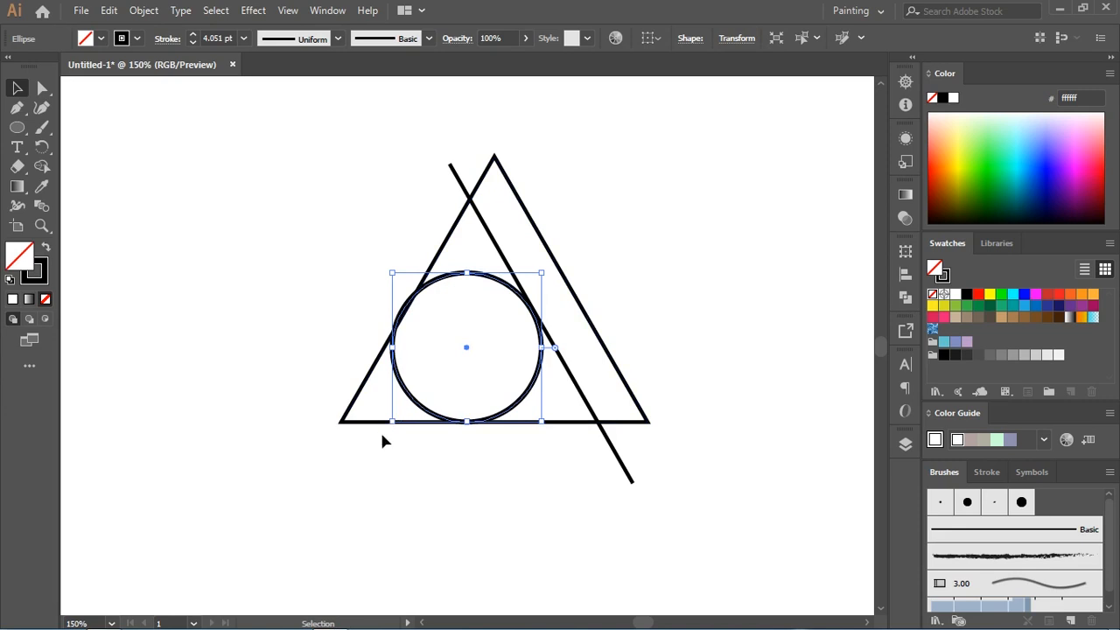
key("ctrl+equal")
key("ctrl+equal")
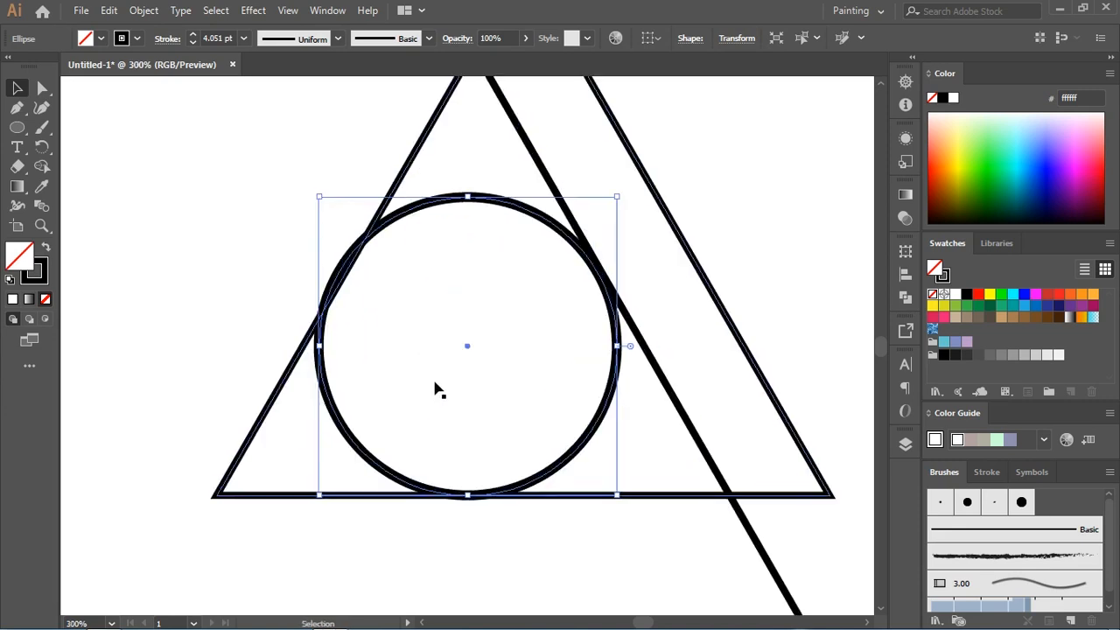
left_click_drag(467, 350, 471, 350)
Step: Select all the shapes and merge the circle with the triangle's lower-left corner using the Shape Builder tool
left_click_drag(247, 210, 824, 375)
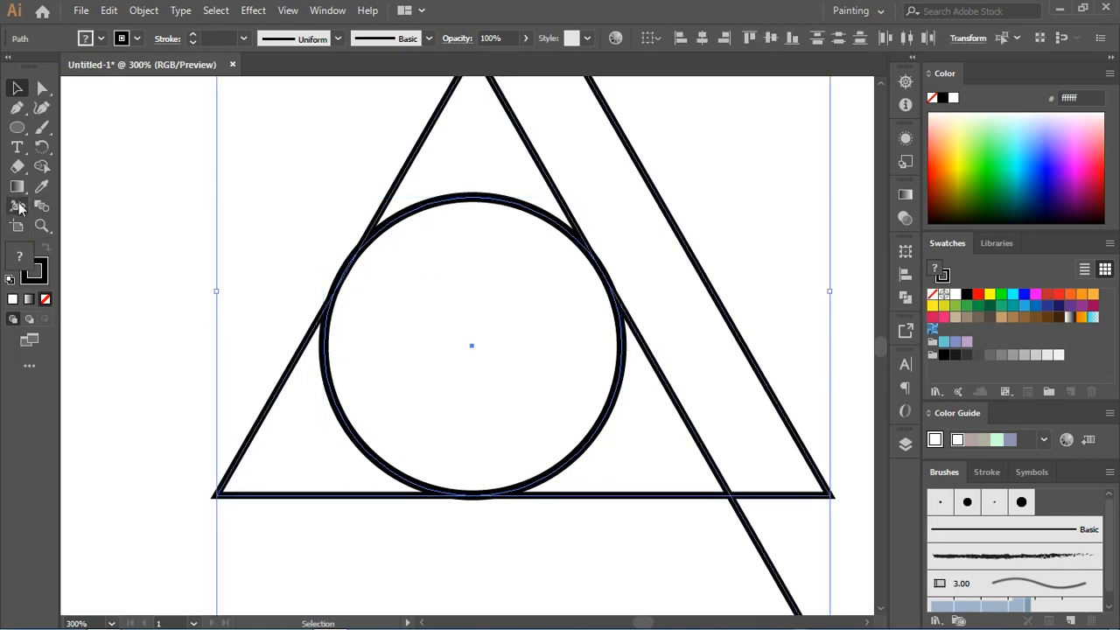
left_click(41, 166)
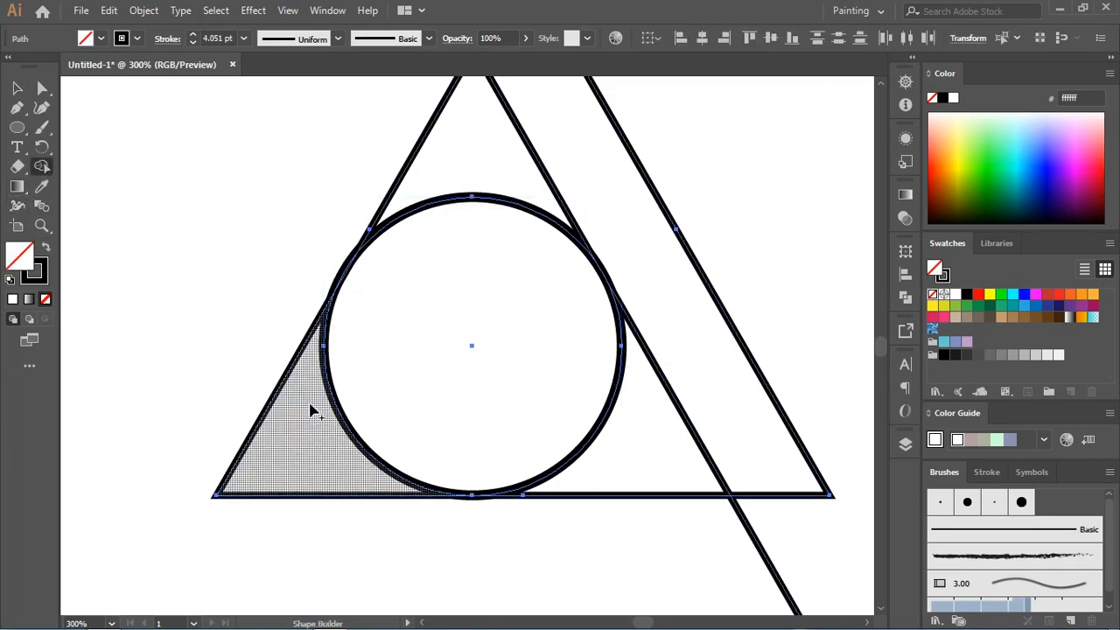
left_click_drag(356, 411, 302, 454)
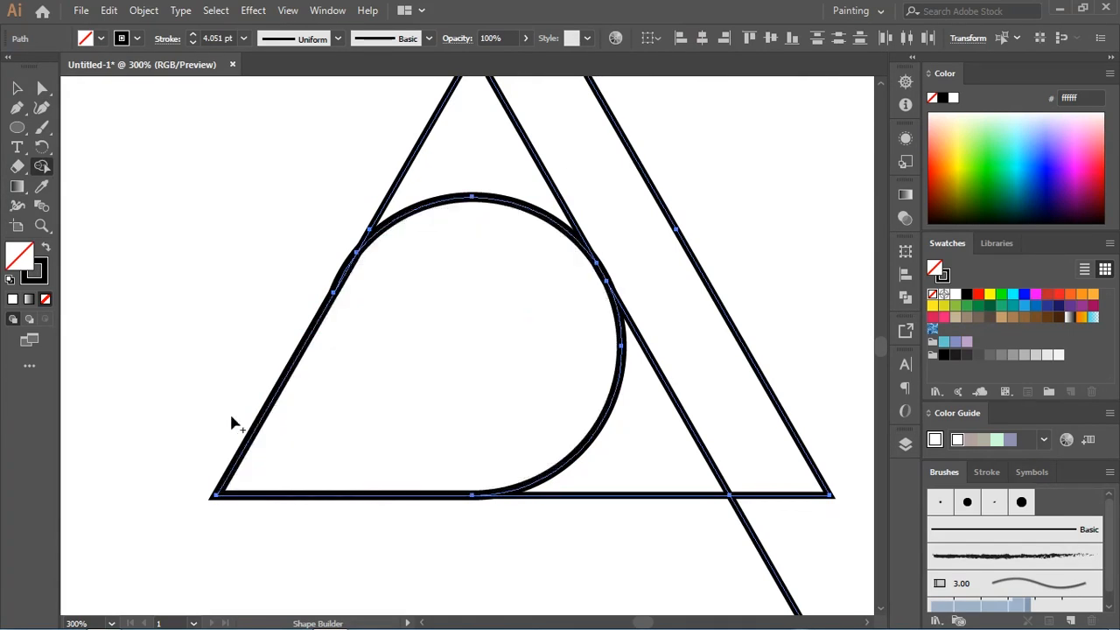
Step: Remove the triangle's left edge above the circle and the small leftover sliver at the circle's left with Shape Builder
key("space")
left_click_drag(445, 253, 401, 316)
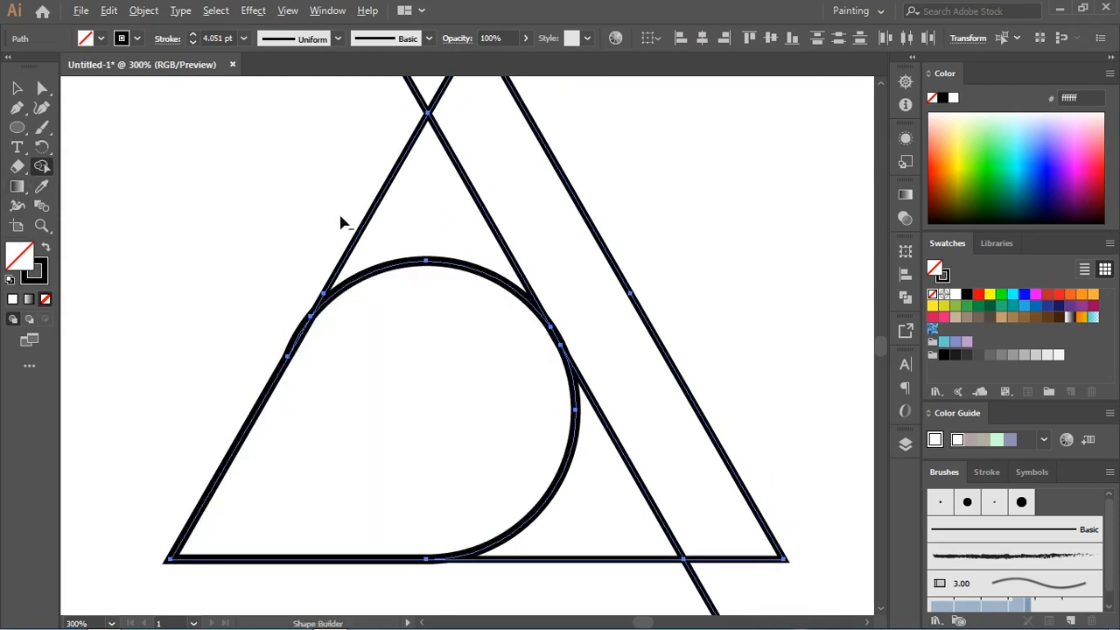
left_click_drag(339, 218, 397, 228)
left_click_drag(452, 284, 331, 278)
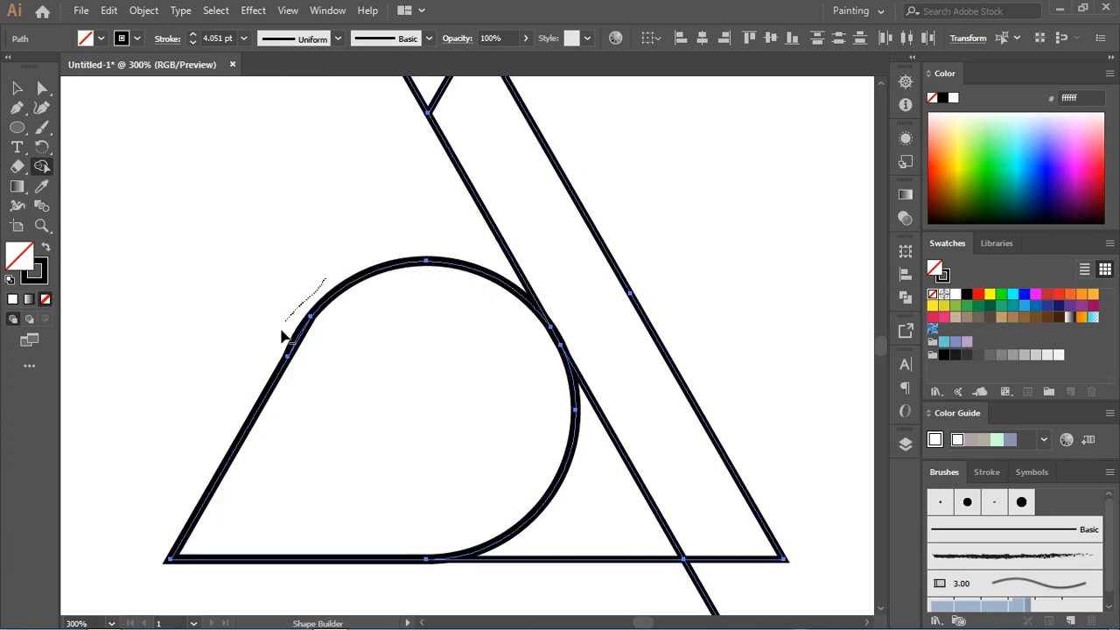
left_click_drag(296, 339, 298, 343)
Step: Trim the base piece between the rounded shape and the bar, plus both overhanging ends of the diagonal line
key("space")
left_click_drag(666, 277, 526, 143)
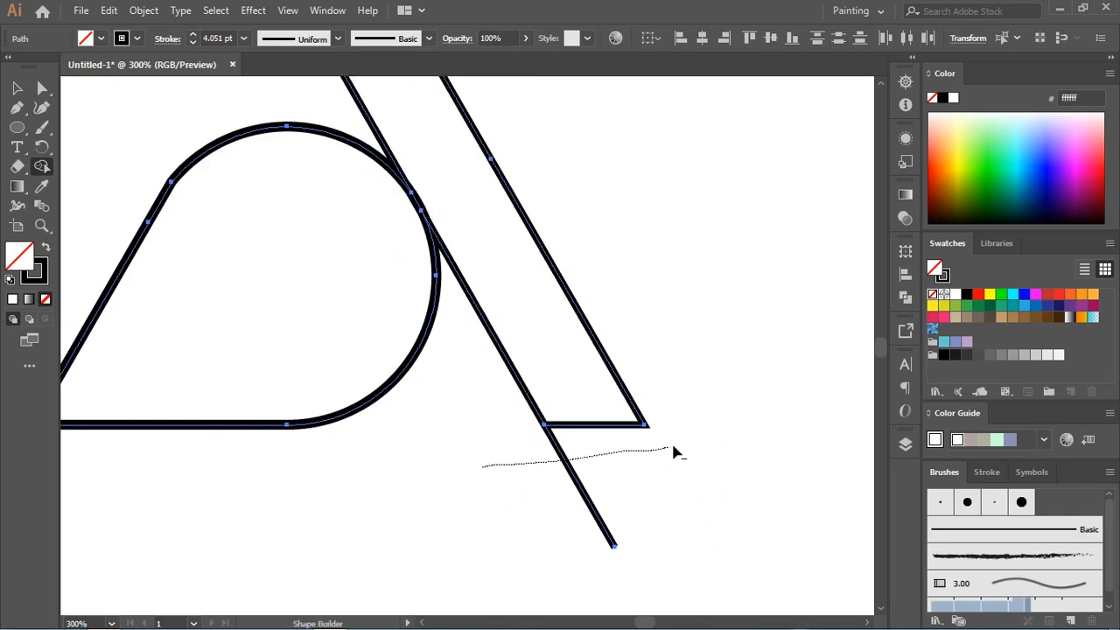
left_click_drag(673, 448, 671, 450)
key("space")
left_click_drag(599, 261, 673, 577)
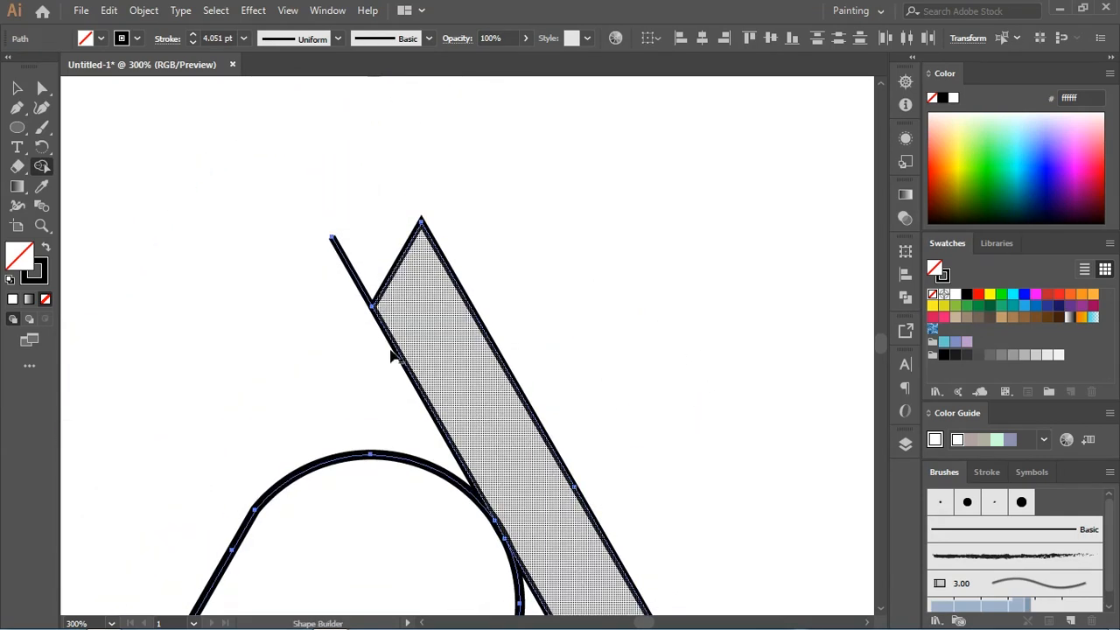
left_click(338, 244, "alt")
key("space")
left_click_drag(452, 388, 415, 251)
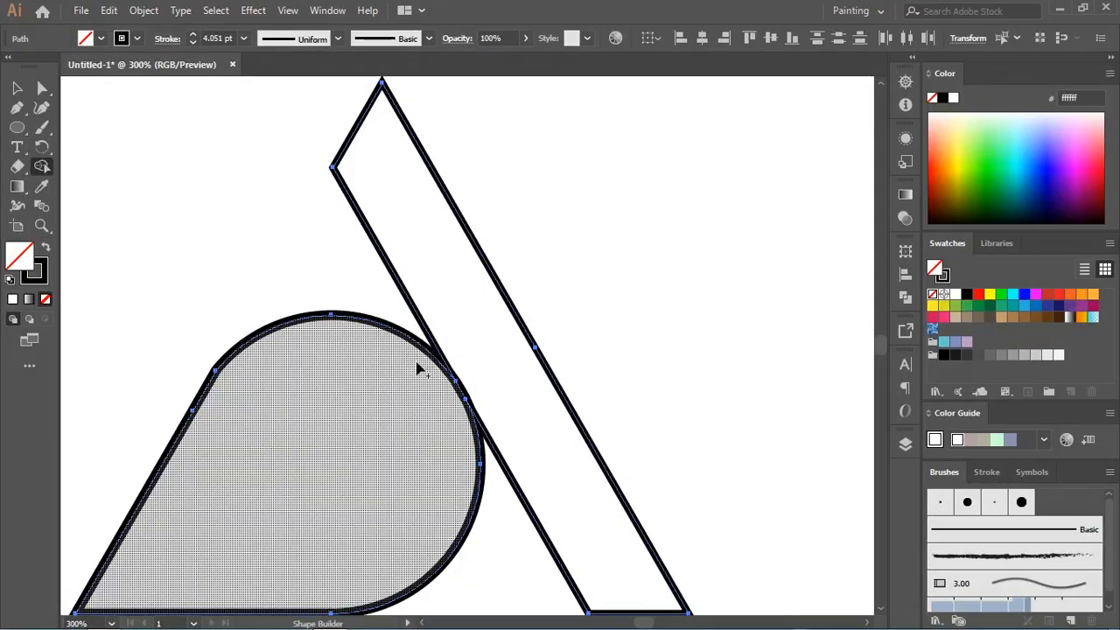
mouse_move(416, 331)
left_mouse_down()
mouse_move(453, 377)
mouse_move(496, 470)
mouse_move(400, 299)
left_mouse_up()
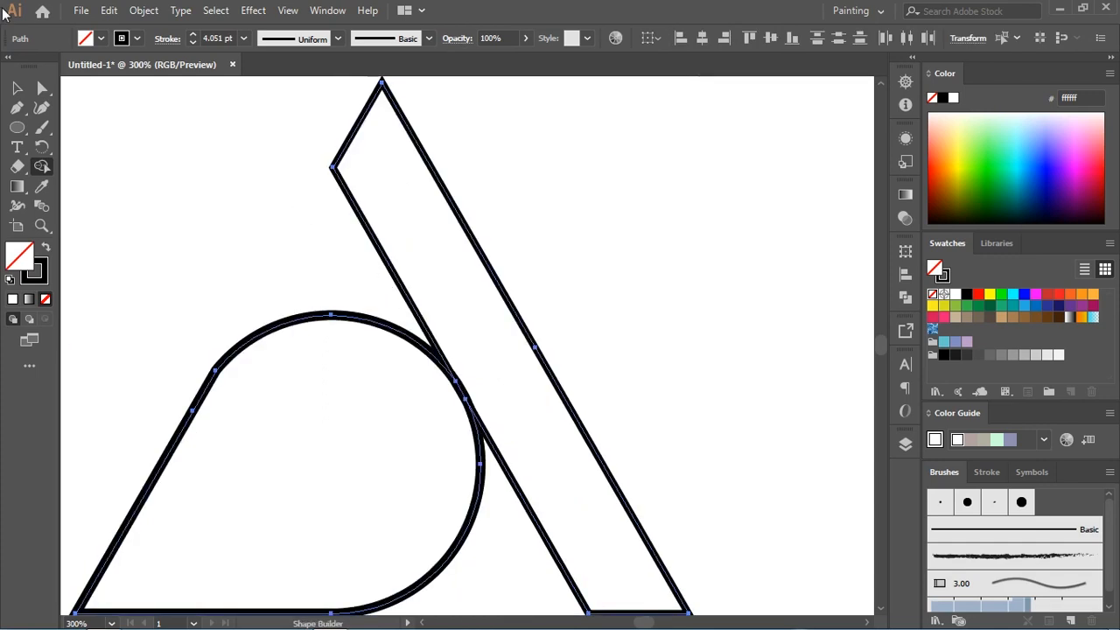
left_click(17, 87)
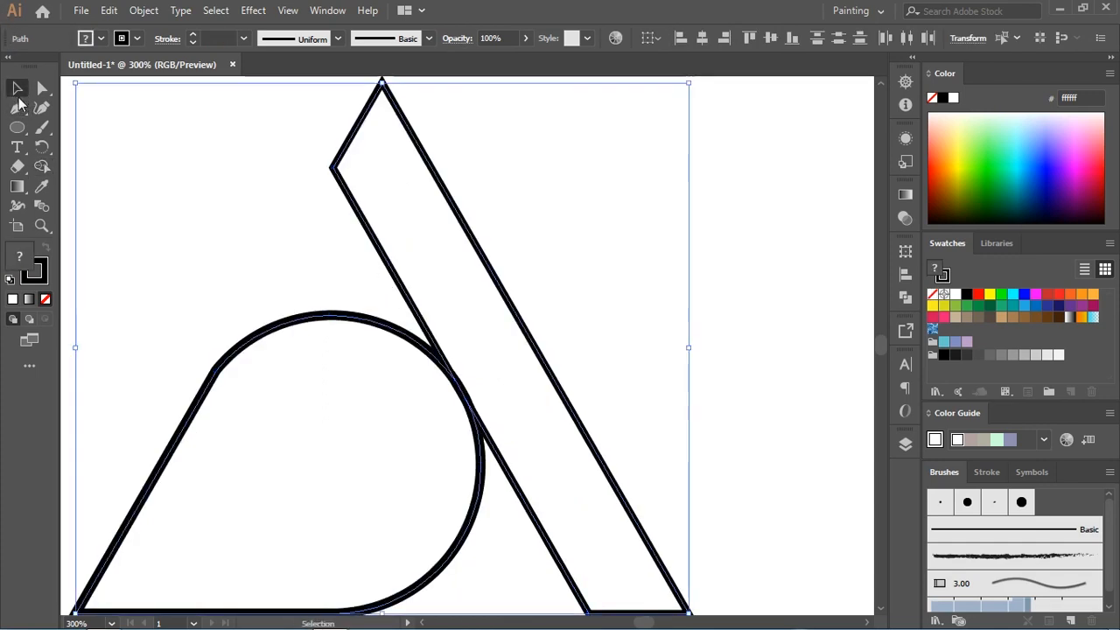
left_click(123, 167)
Step: Shift the slanted bar right, delete the leftover diagonal line pieces beside the rounded shape, and move the bar back closer
key("ctrl+minus")
key("ctrl+minus")
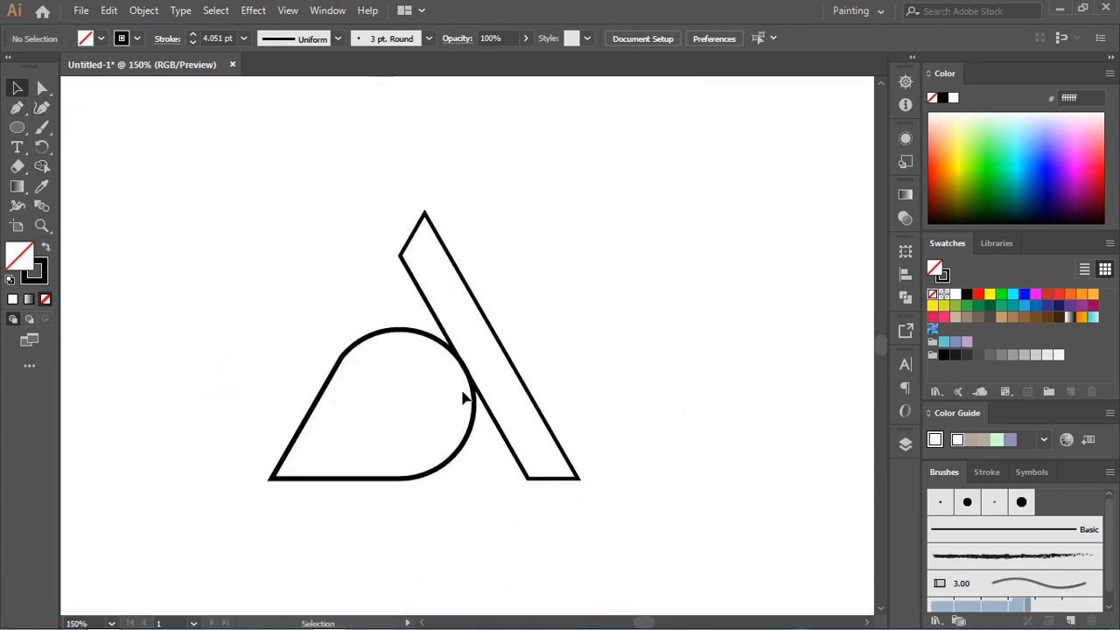
left_click(487, 407)
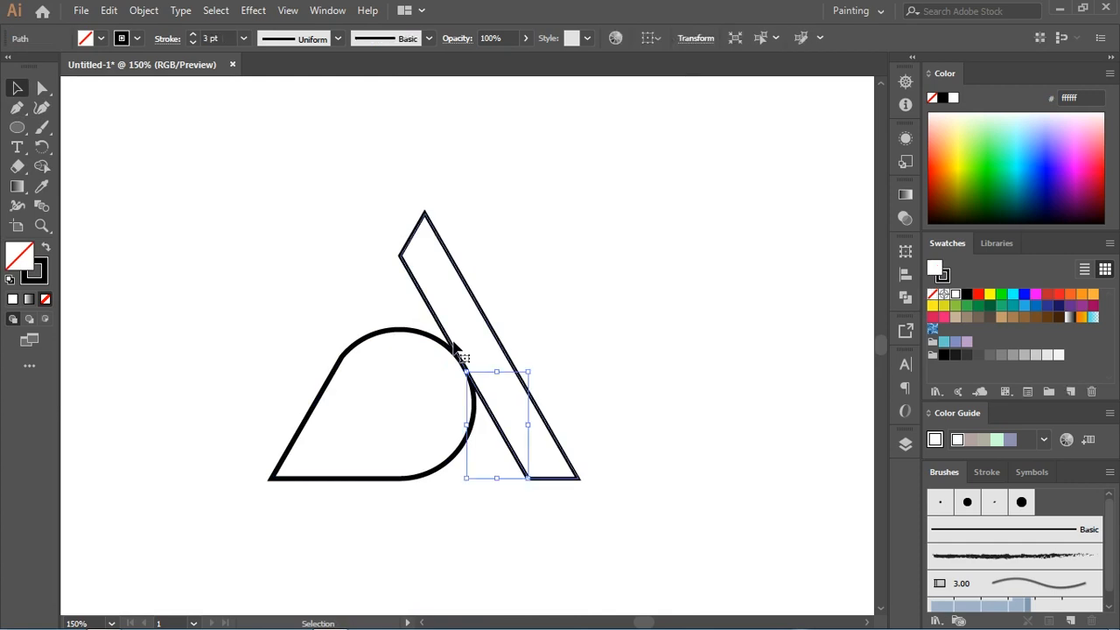
left_click(503, 349)
left_click(595, 328)
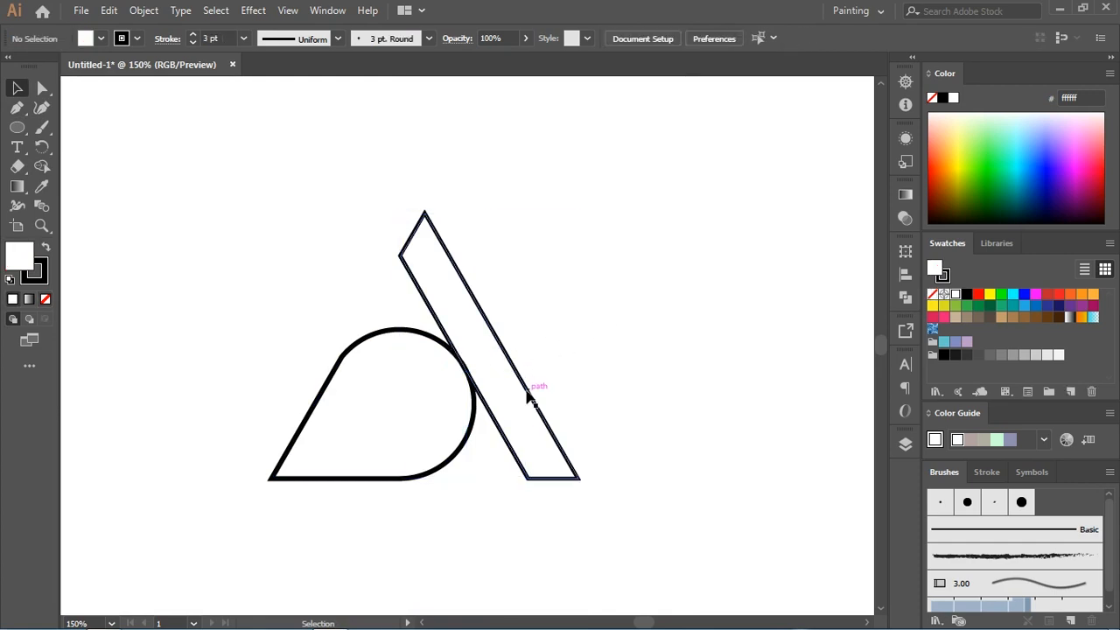
left_click_drag(535, 394, 548, 390)
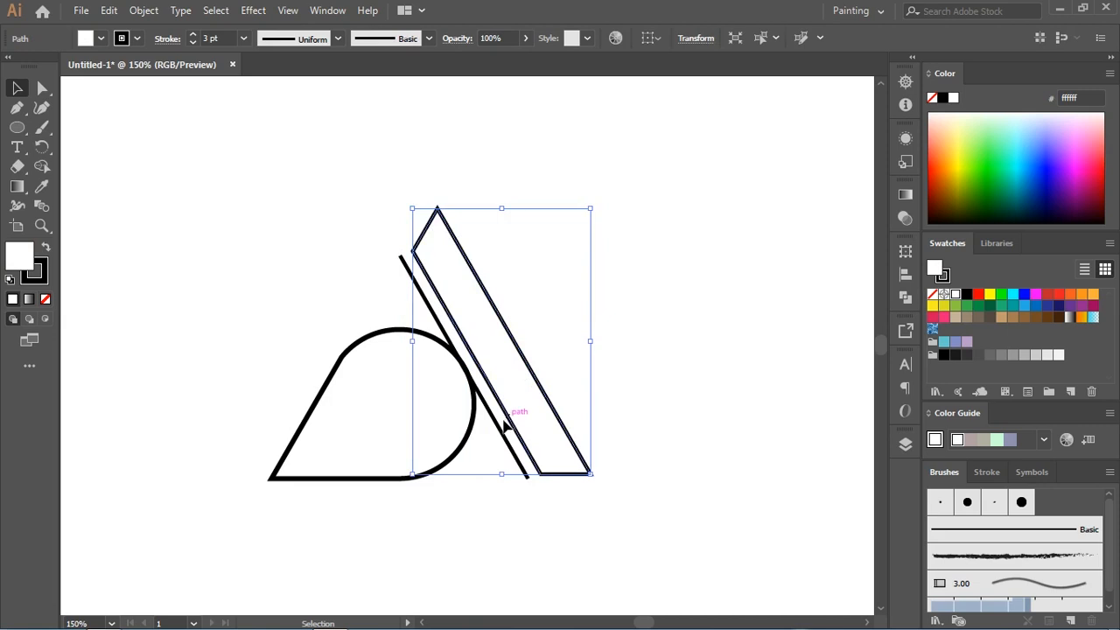
left_click(496, 426)
key("Delete")
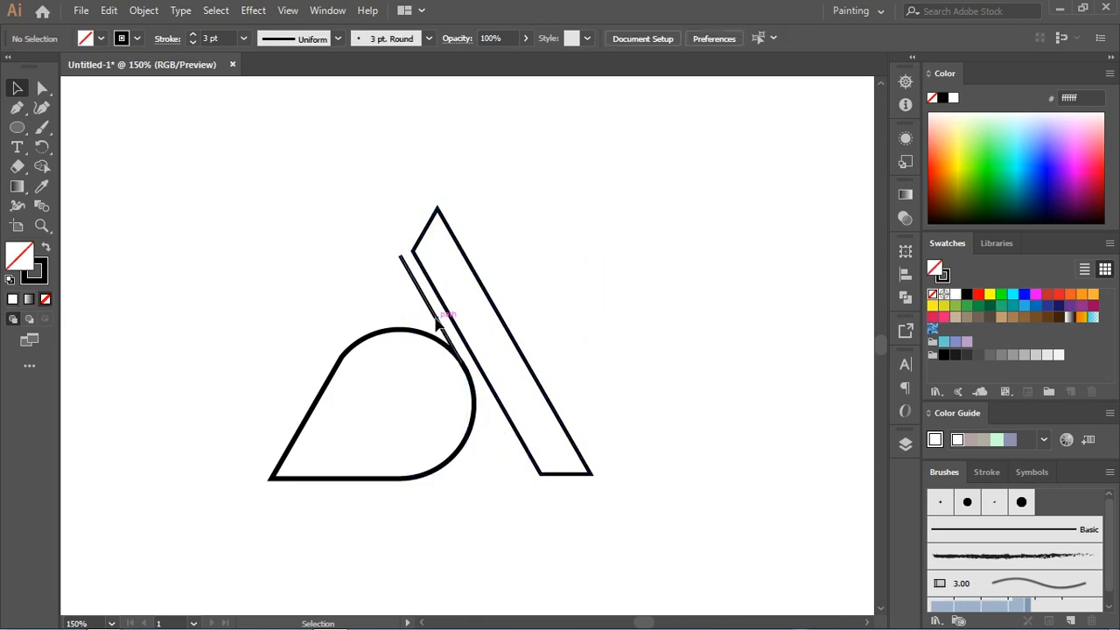
left_click(440, 331)
key("Delete")
left_click_drag(528, 366, 516, 365)
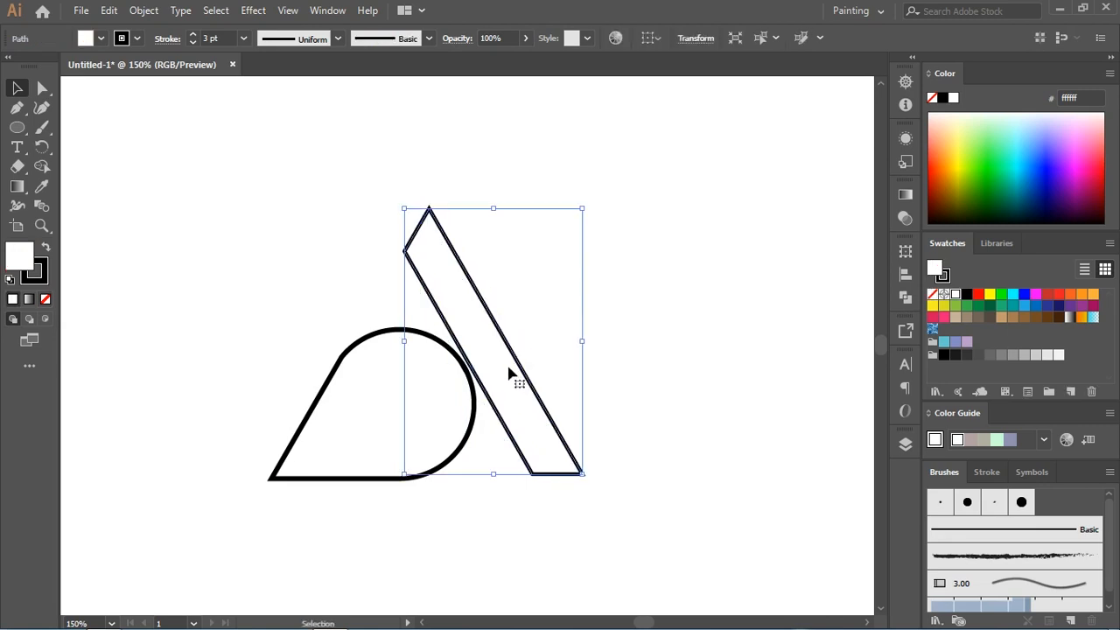
Step: Round the slanted bar's upper-left and lower-left corners, leaving its top tip and lower-right corner sharp
key("a")
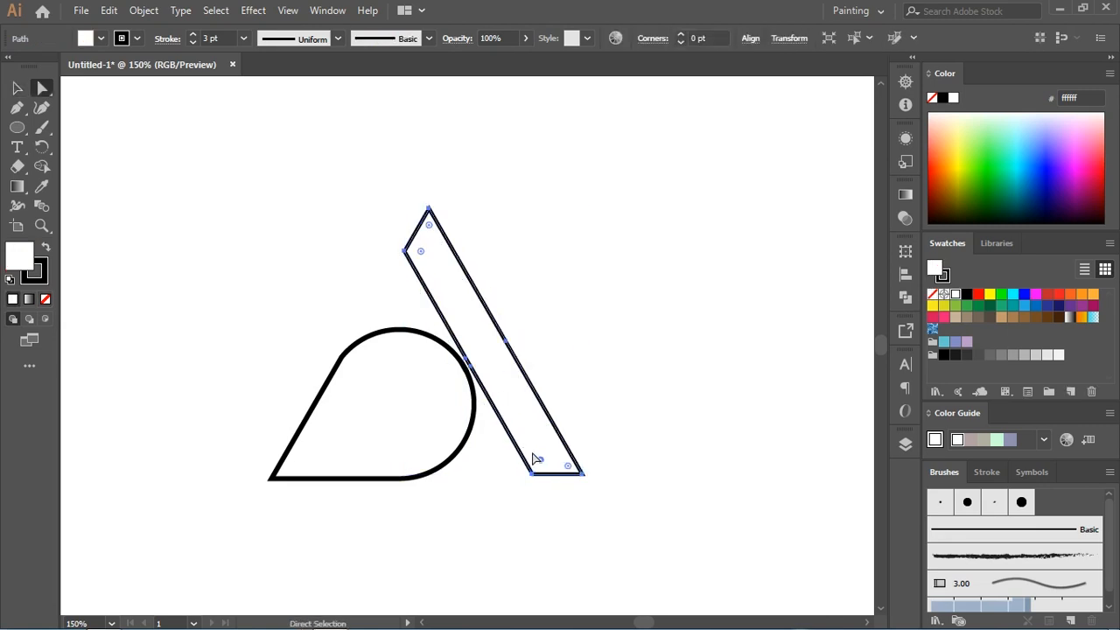
left_click_drag(421, 254, 451, 253)
left_click(561, 254)
key("ctrl+minus")
key("ctrl+minus")
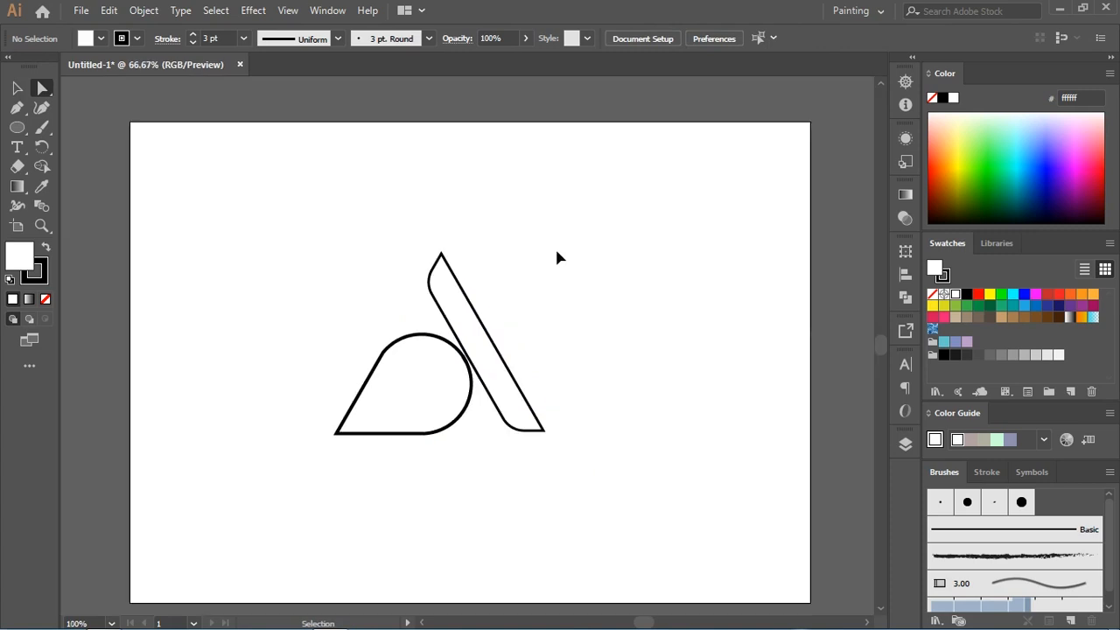
Step: Set the outline of both the rounded shape and the slanted bar to 1 pt
left_click(16, 87)
left_click_drag(520, 278, 392, 413)
left_click(194, 35)
left_click(195, 35)
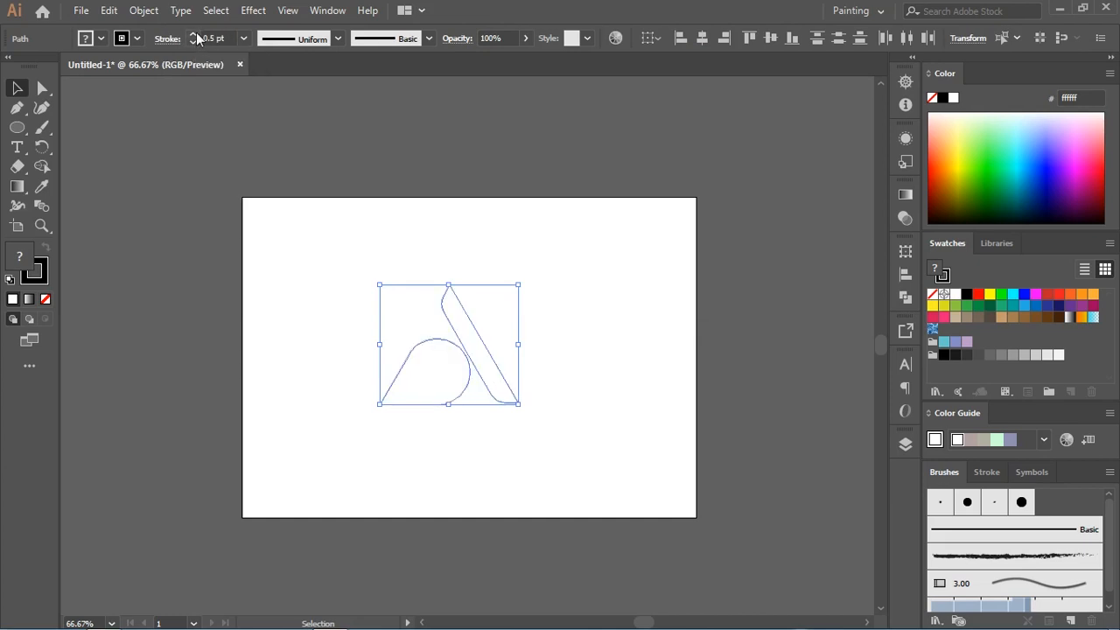
left_click(193, 35)
left_click(338, 245)
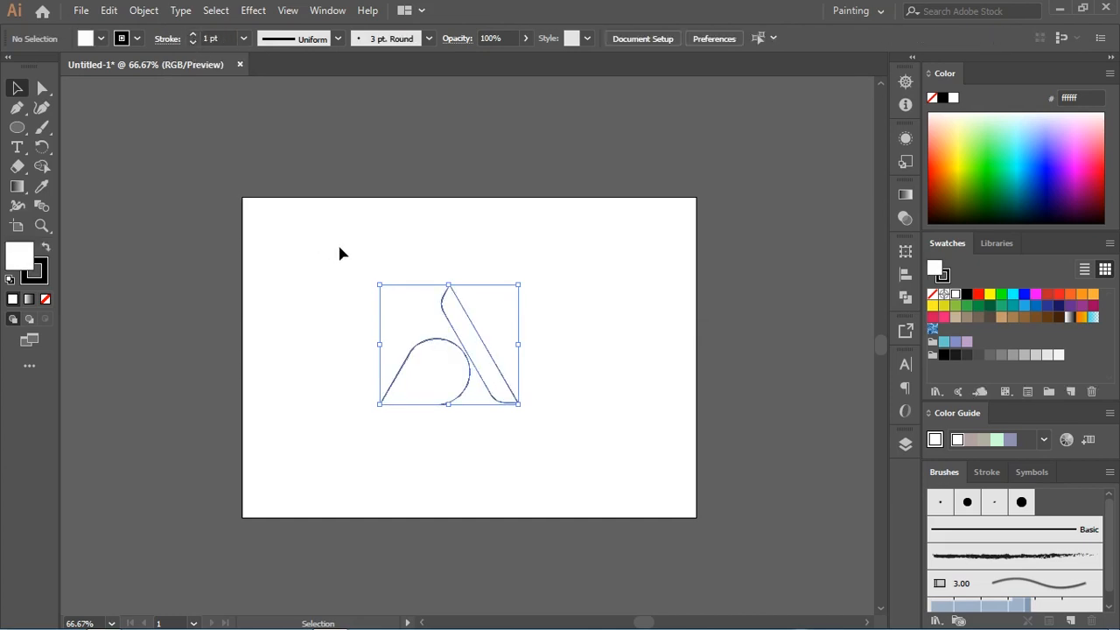
key("ctrl+1")
Step: Move the slanted bar slightly left, closer to the rounded shape
left_click_drag(578, 266, 320, 399)
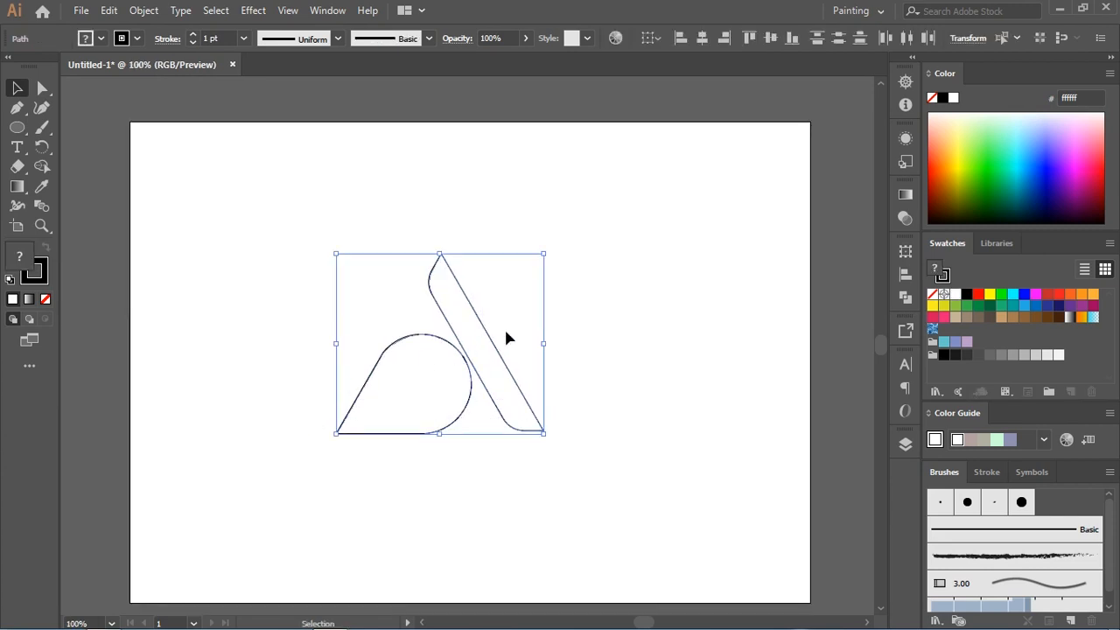
left_click(527, 347)
left_click(504, 361)
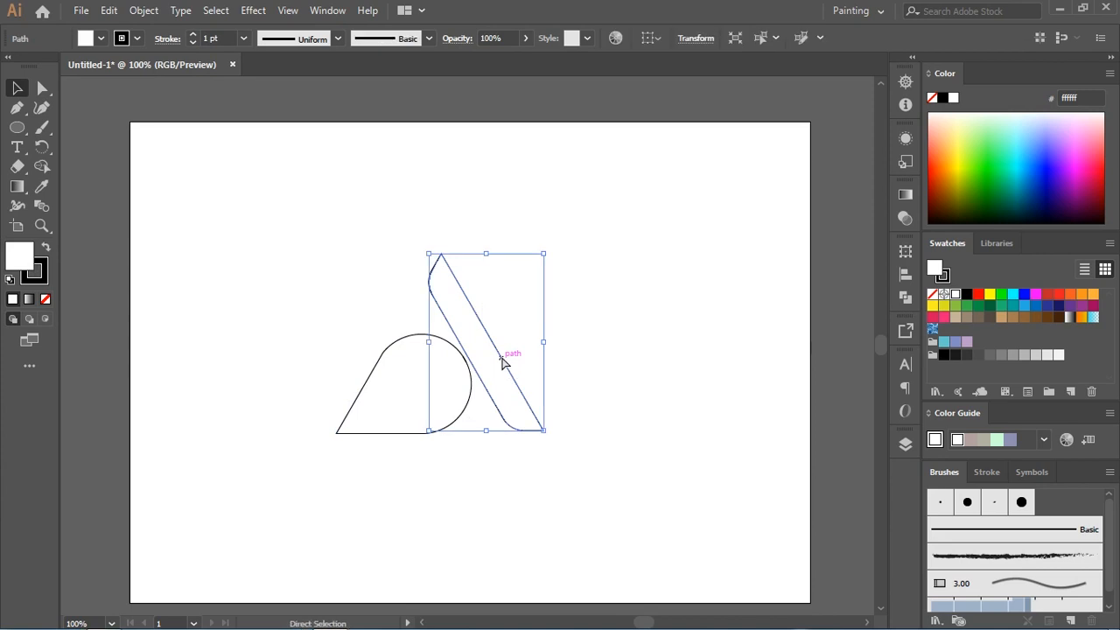
scroll(503, 359, "up", 2)
left_click_drag(498, 379, 492, 379)
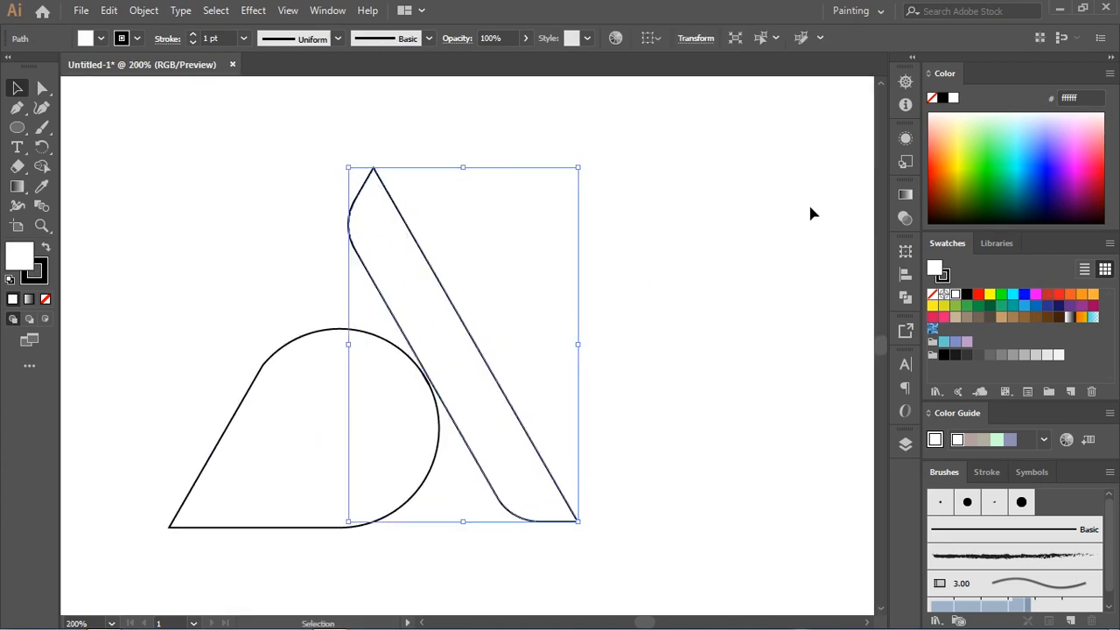
Step: Fill the slanted bar with light green (8aff85) and remove its outline
left_click(953, 125)
left_click_drag(990, 131, 989, 131)
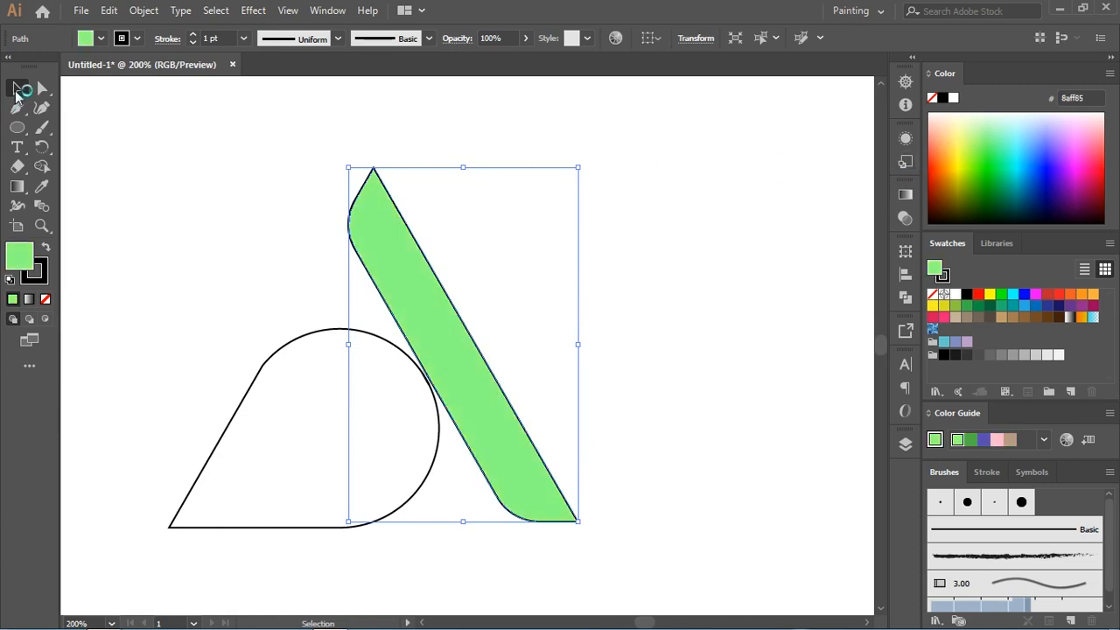
left_click(39, 277)
left_click(46, 299)
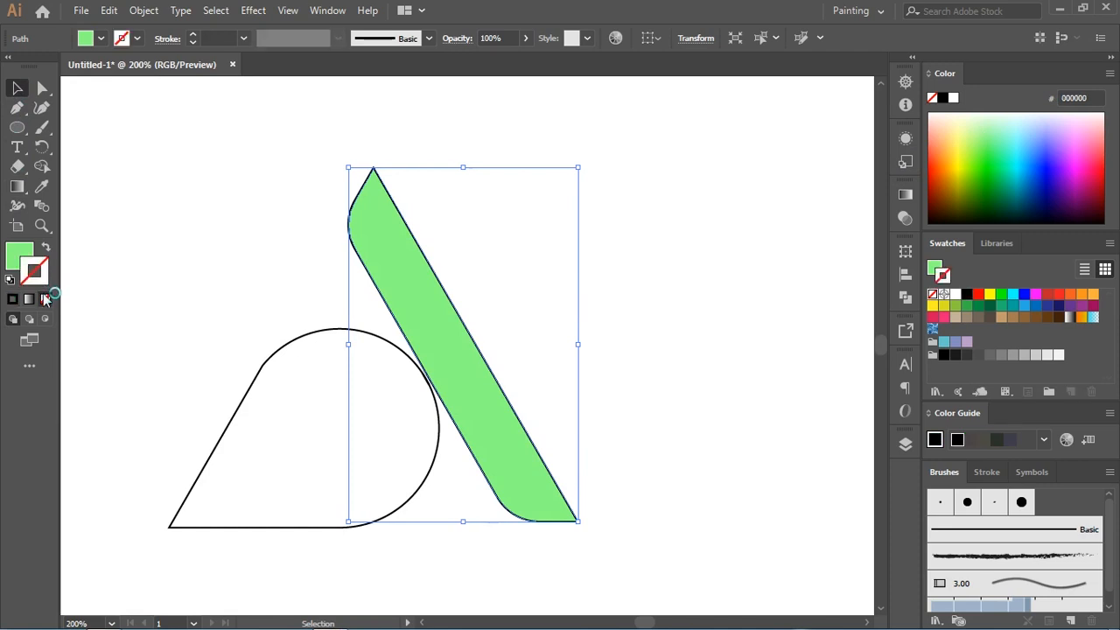
left_click(18, 255)
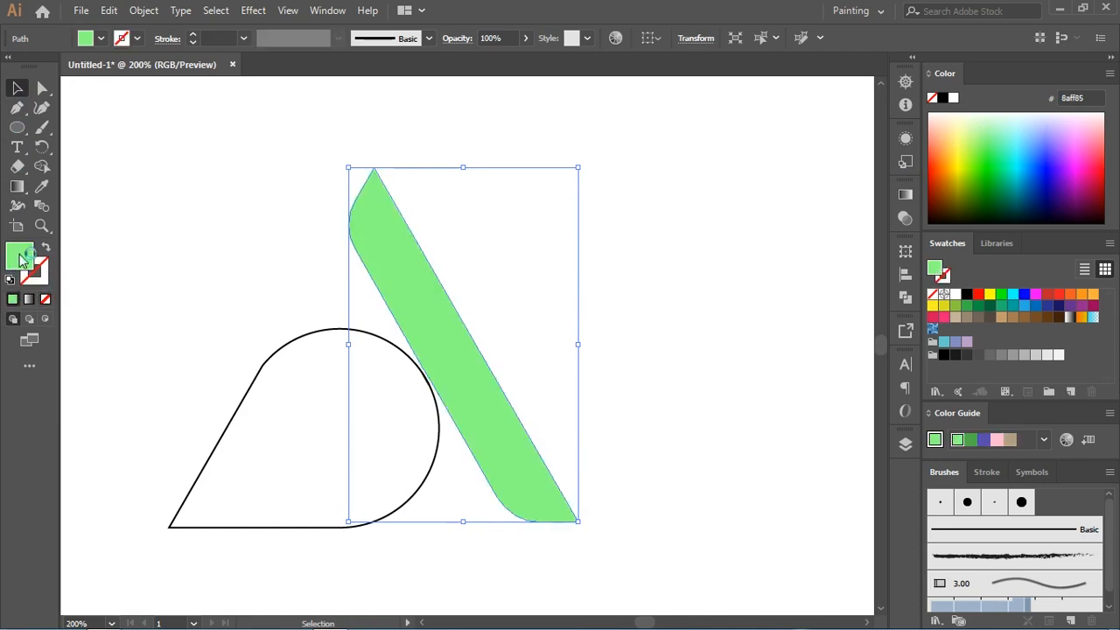
Step: Fill the rounded shape with the same light green as the bar and remove its outline
left_click(281, 349)
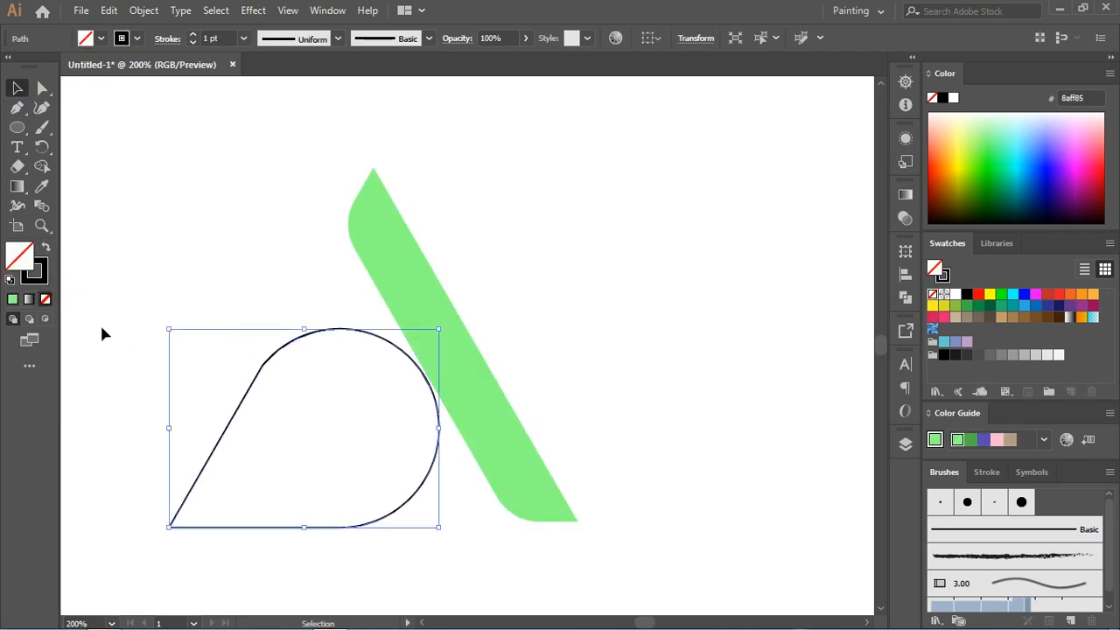
left_click(13, 299)
left_click(39, 277)
left_click(46, 299)
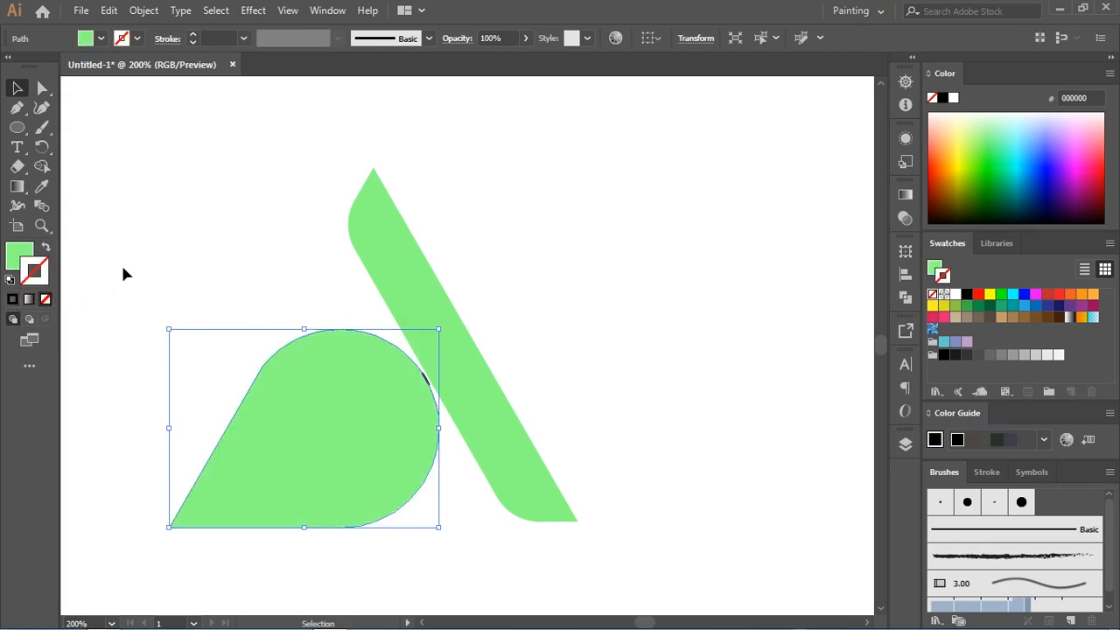
Step: Delete the leftover black line fragment between the rounded shape and the slanted bar
left_click(144, 265)
left_click(429, 382)
key("a")
key("ctrl+equal")
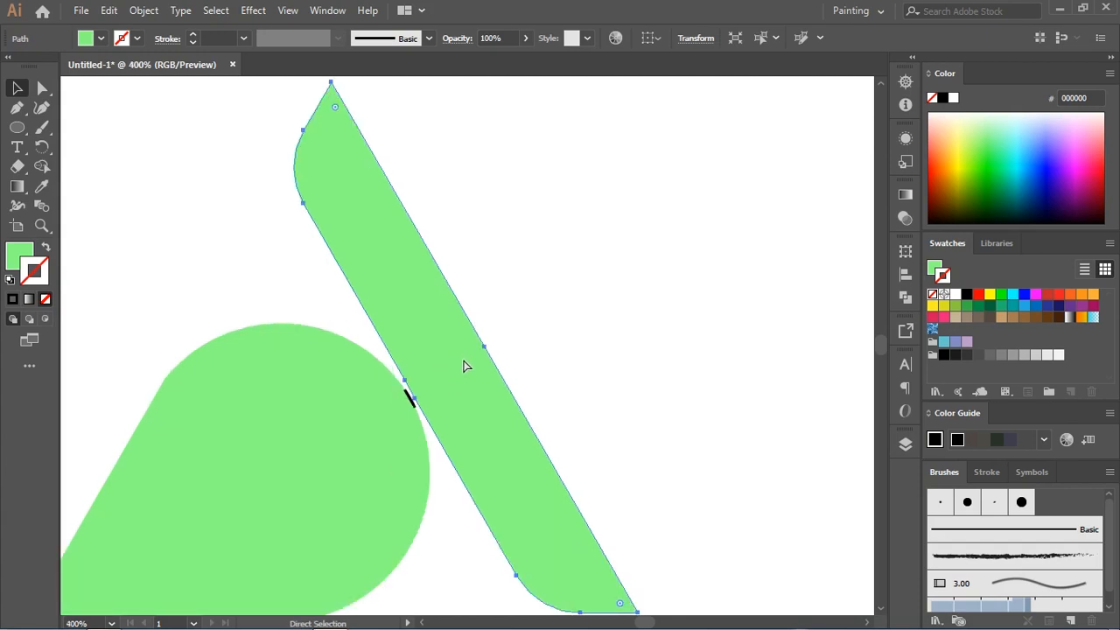
key("ctrl+equal")
key("v")
key("ctrl+equal")
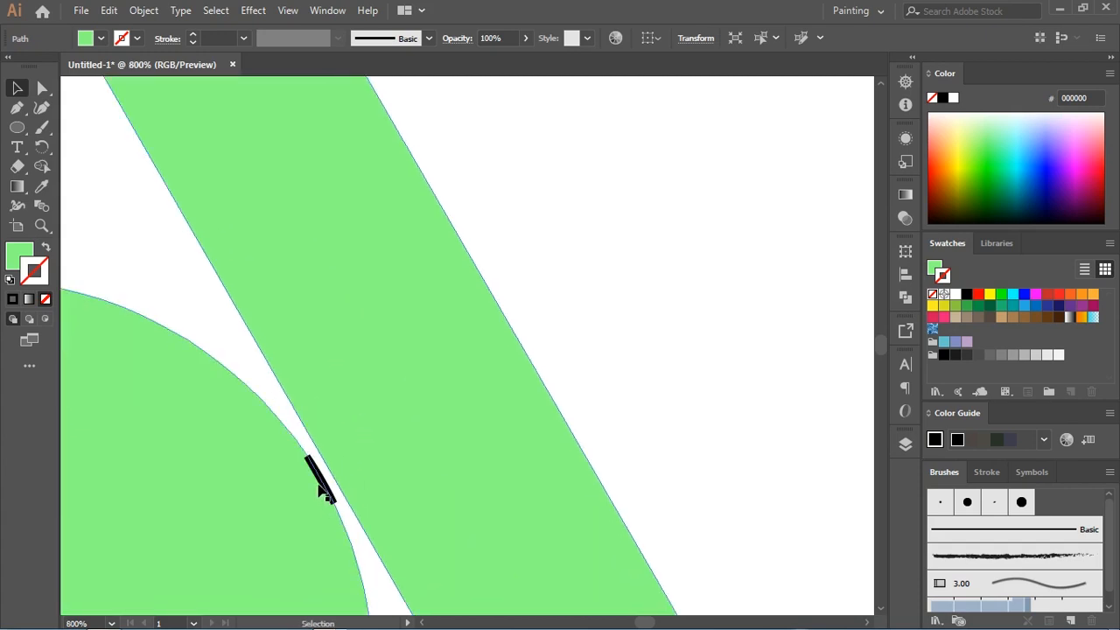
key("ctrl+shift+a")
key("a")
key("ctrl+minus")
key("ctrl+minus")
key("ctrl+minus")
key("ctrl+minus")
key("ctrl+minus")
key("ctrl+minus")
key("v")
left_click(418, 413)
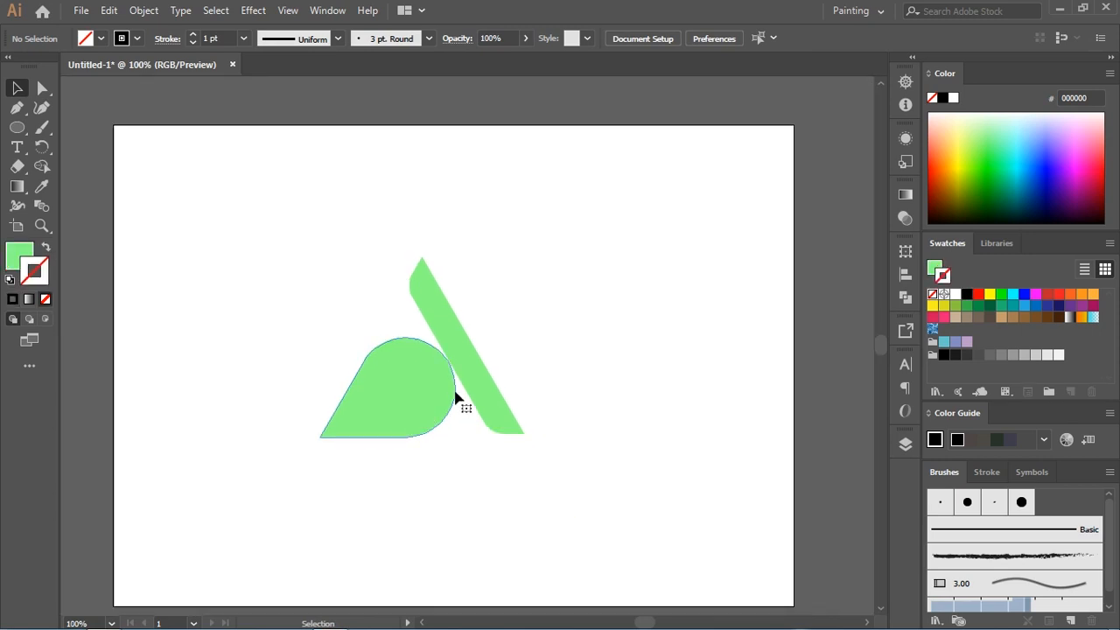
Step: Shift the slanted bar slightly right to widen the gap and recolor both shapes dark green (1aa013)
left_click_drag(482, 377, 491, 379)
left_click(433, 383, "shift")
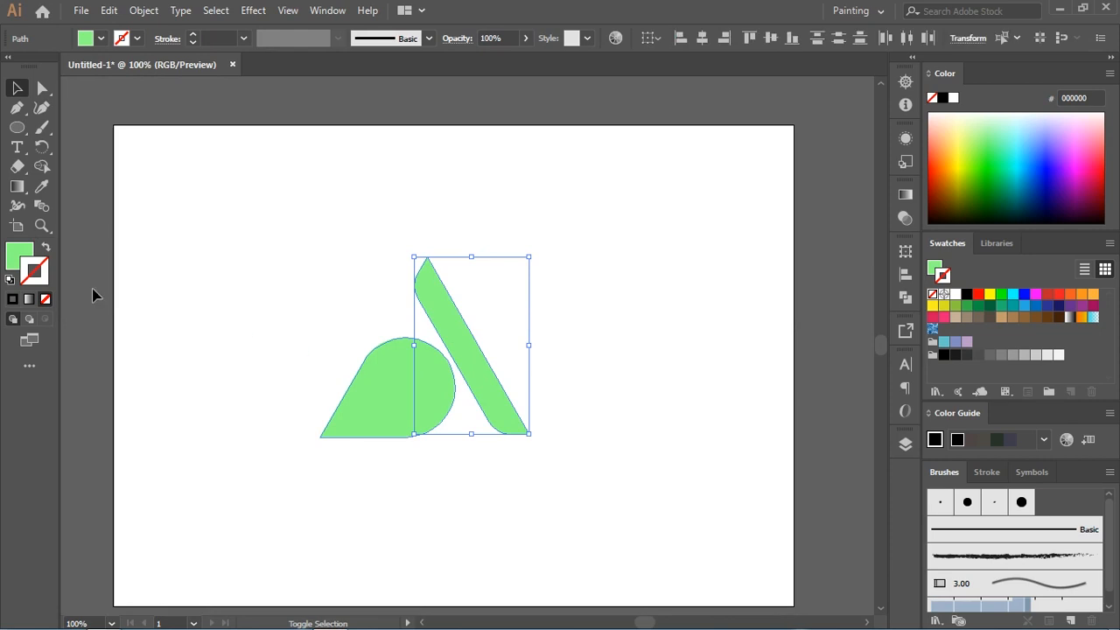
double_click(15, 256)
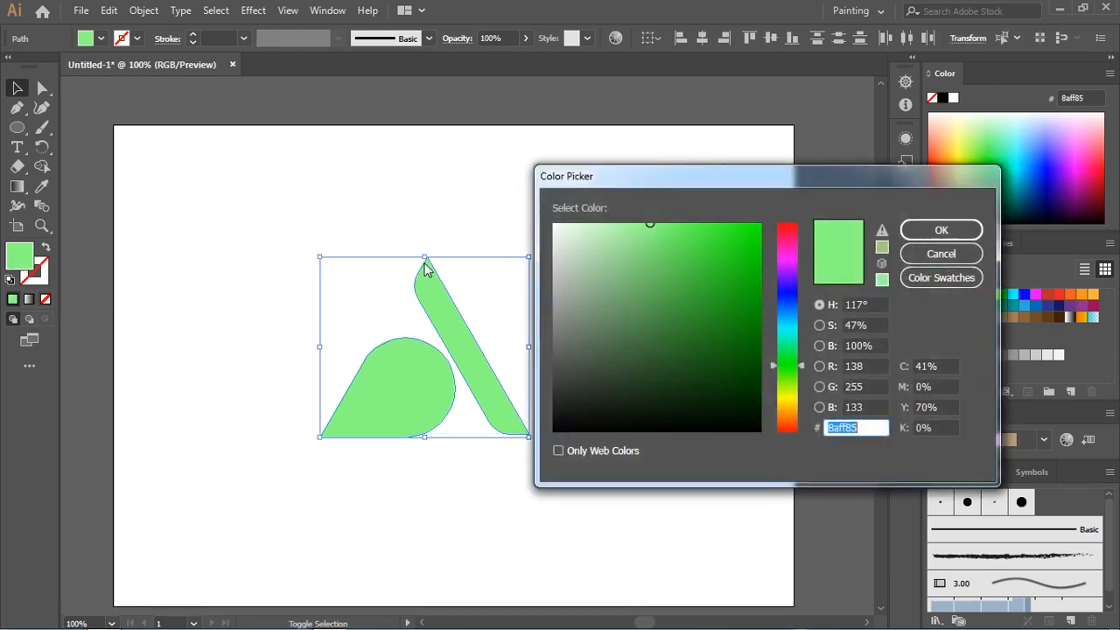
mouse_move(728, 264)
left_mouse_down()
mouse_move(743, 265)
mouse_move(736, 302)
left_mouse_up()
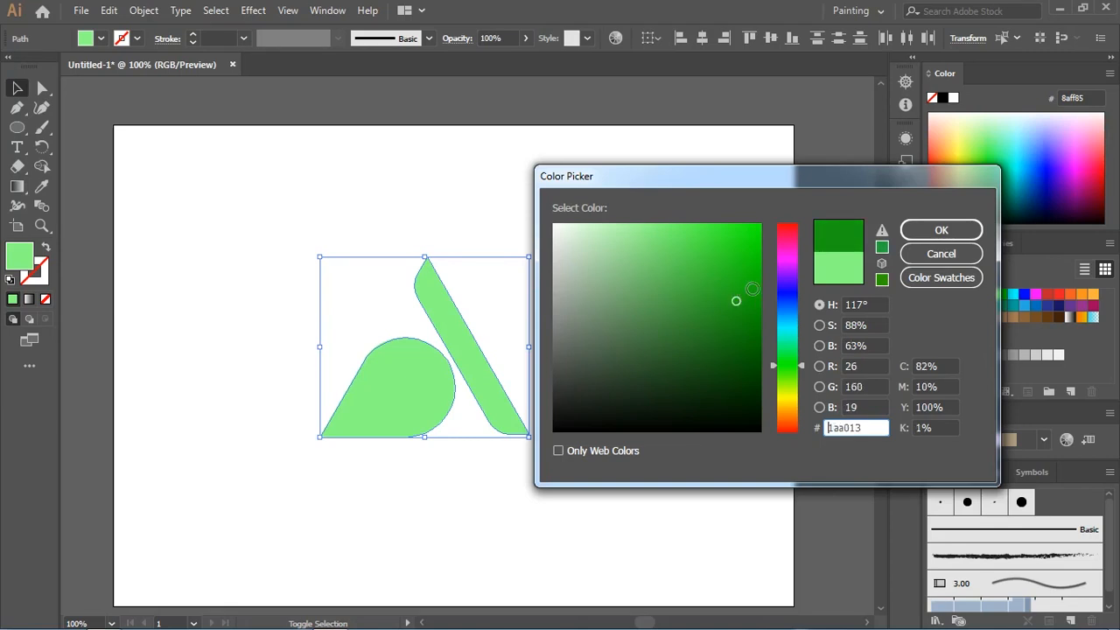
key("Return")
left_click(549, 287)
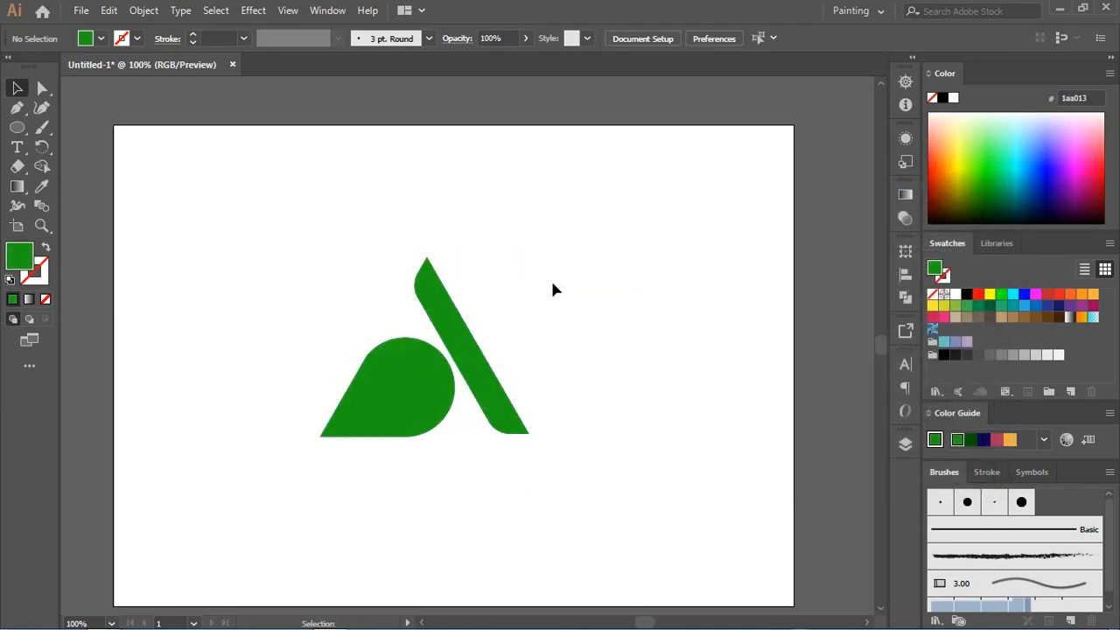
Step: Enlarge the whole logo proportionally and center it so it nearly fills the artboard's height
left_click_drag(503, 348, 237, 520)
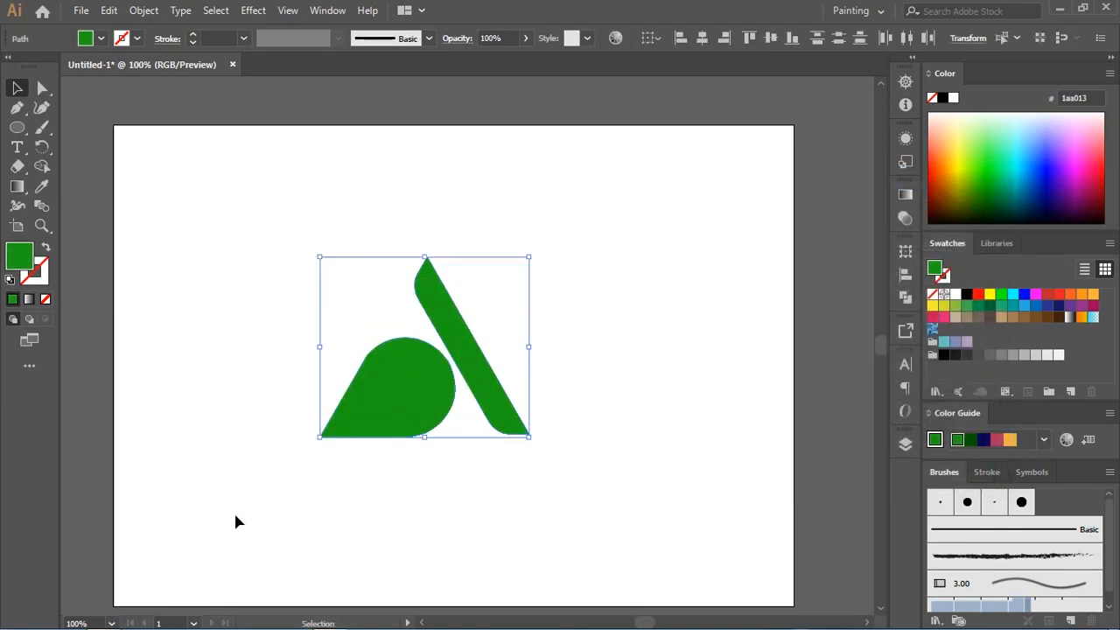
key("ctrl+minus")
key("ctrl+minus")
left_click_drag(521, 299, 577, 252)
left_click_drag(488, 350, 564, 308)
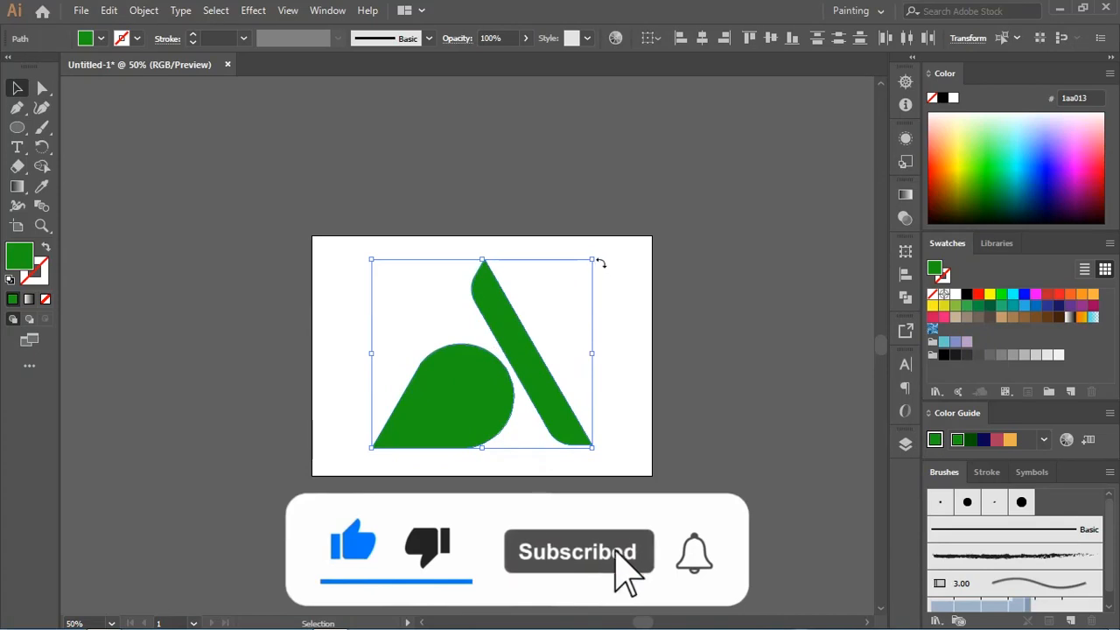
left_click_drag(596, 259, 602, 252)
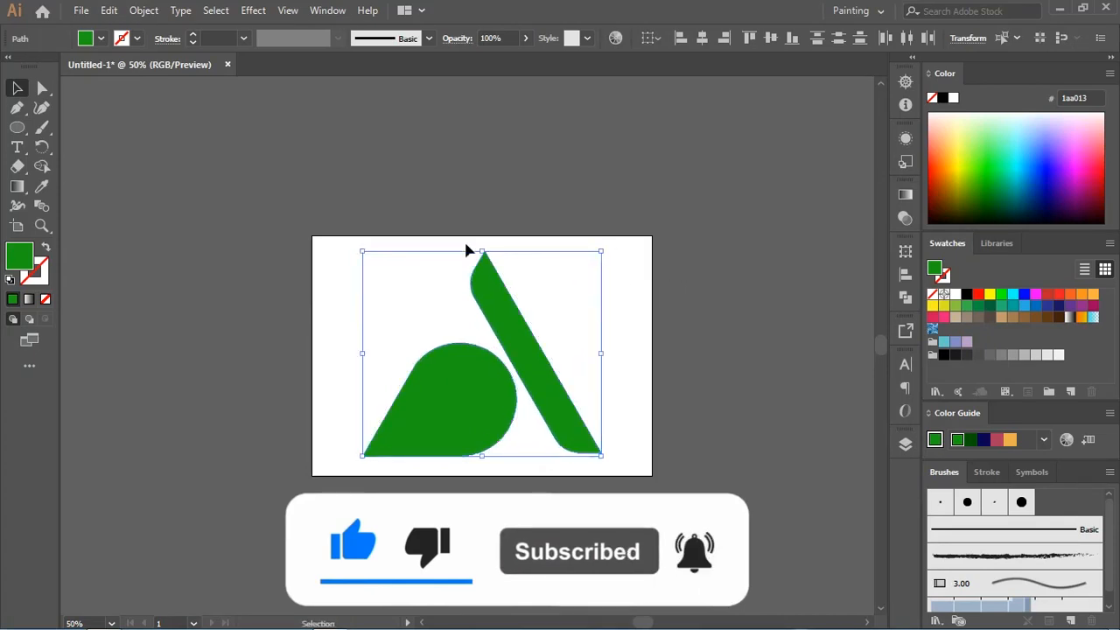
Step: Start an Export As of the logo and choose New folder on the Desktop as the destination
left_click(77, 11)
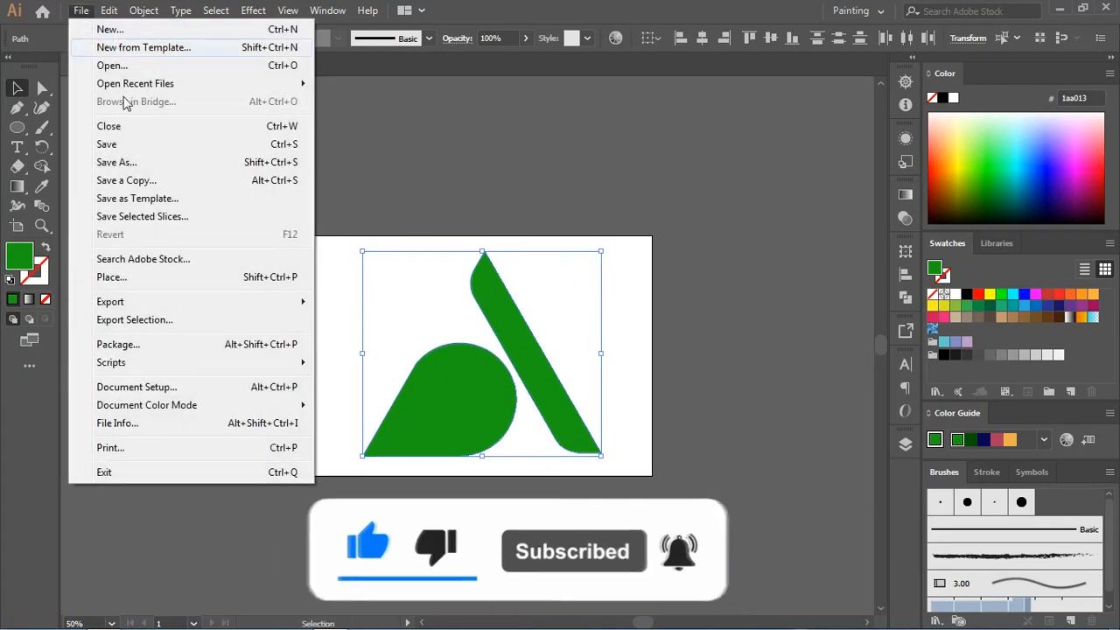
mouse_move(175, 304)
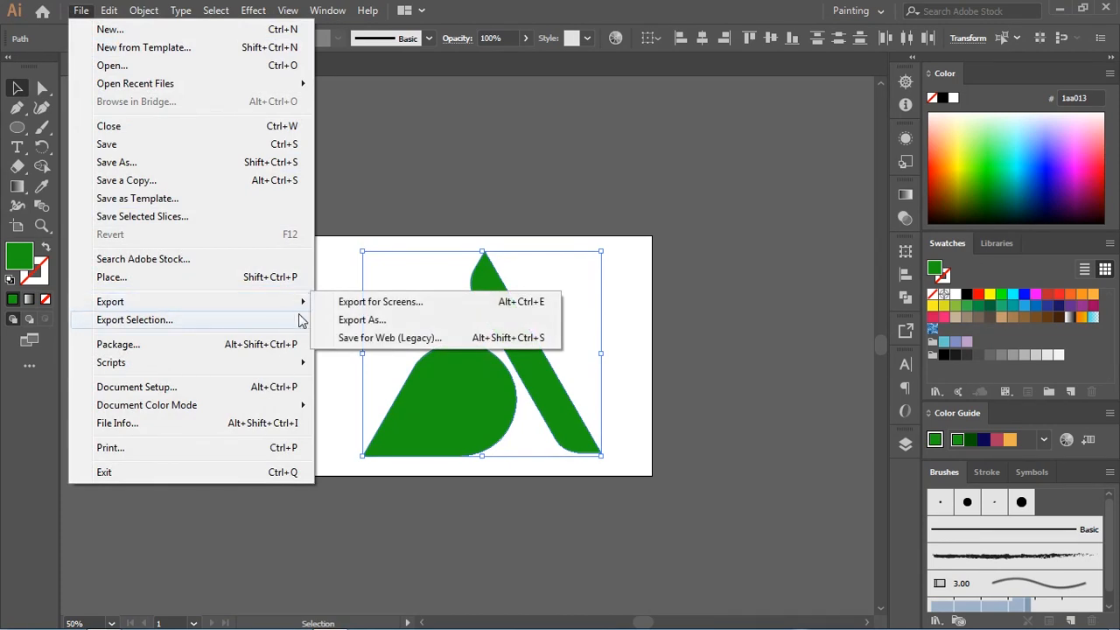
left_click(337, 320)
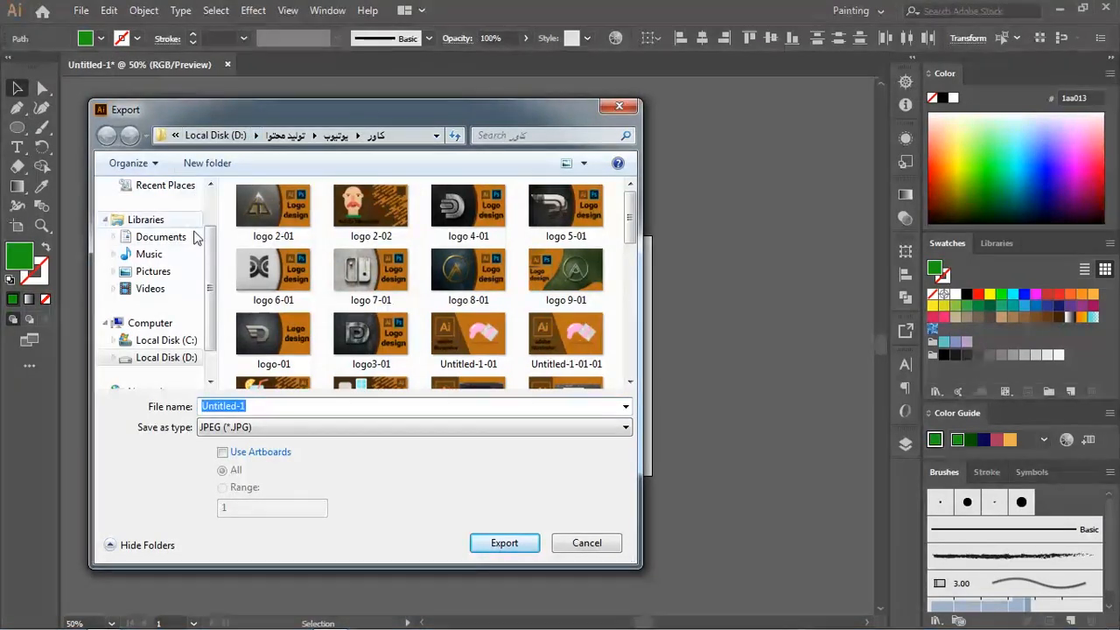
scroll(207, 214, "up", 2)
left_click(151, 210)
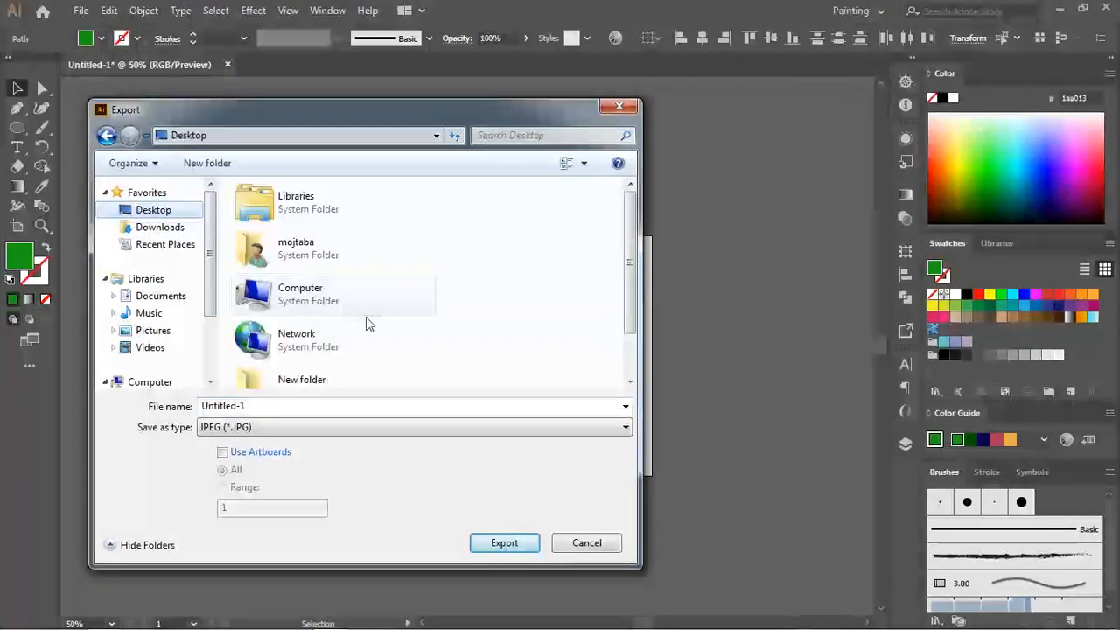
left_click(329, 386)
double_click(329, 386)
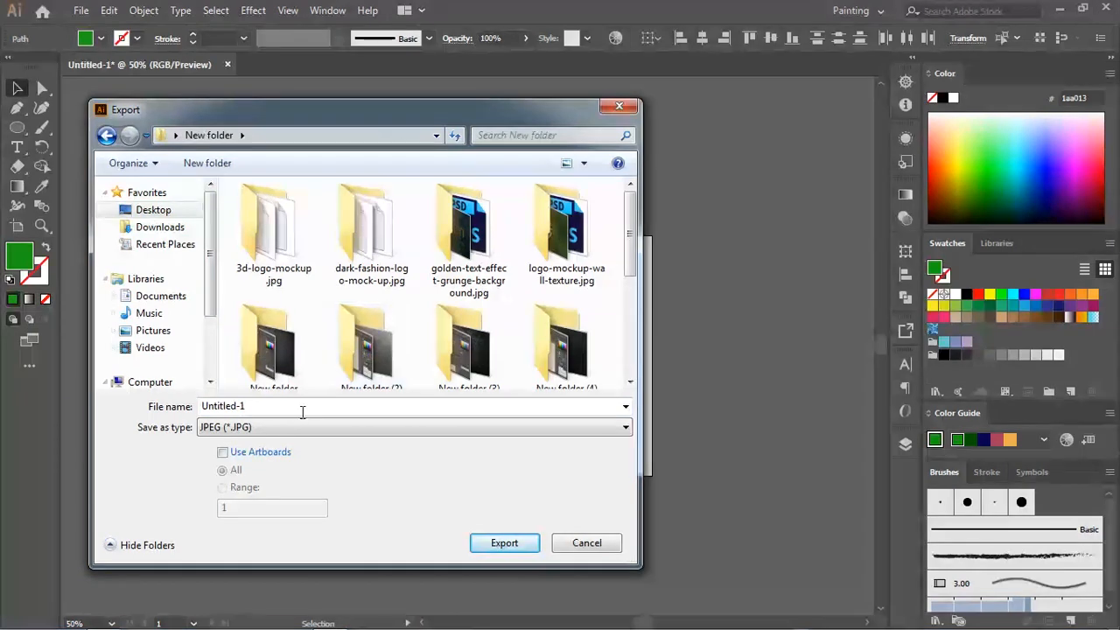
Step: Export the logo as a PNG named 10 using artboards, at Medium (150 ppi) resolution with a transparent background
left_click(301, 412)
type("10")
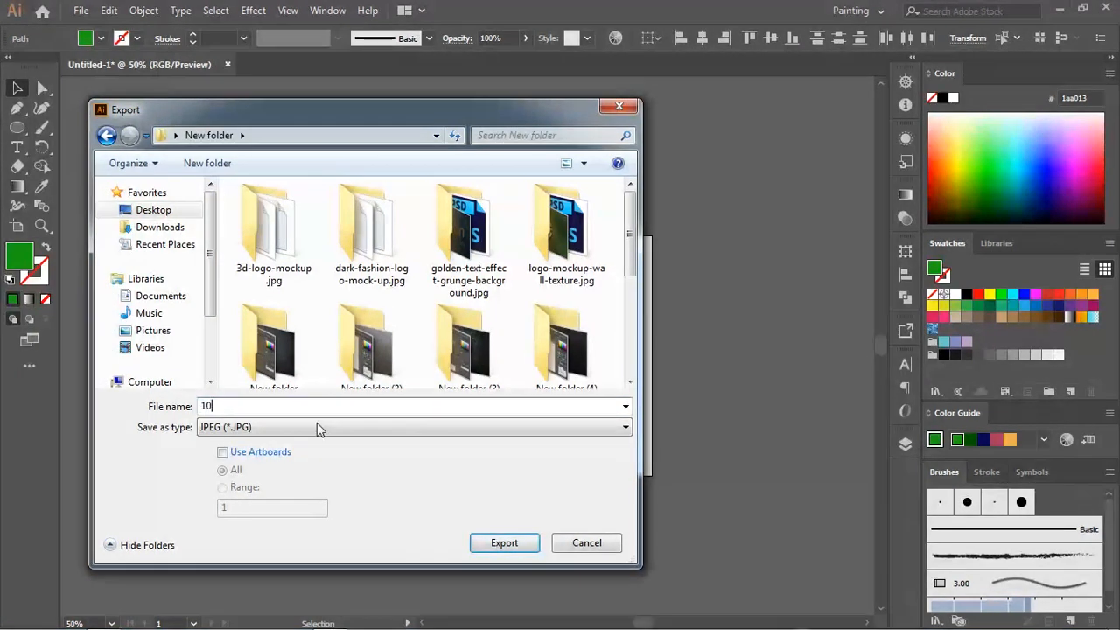
left_click(238, 428)
left_click(253, 554)
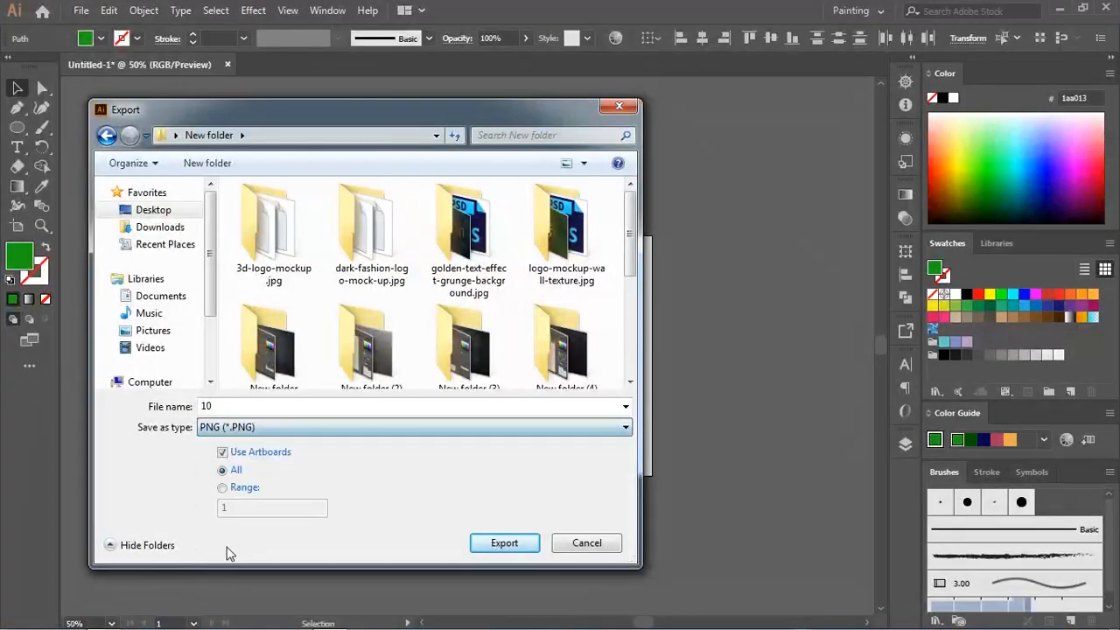
left_click(493, 547)
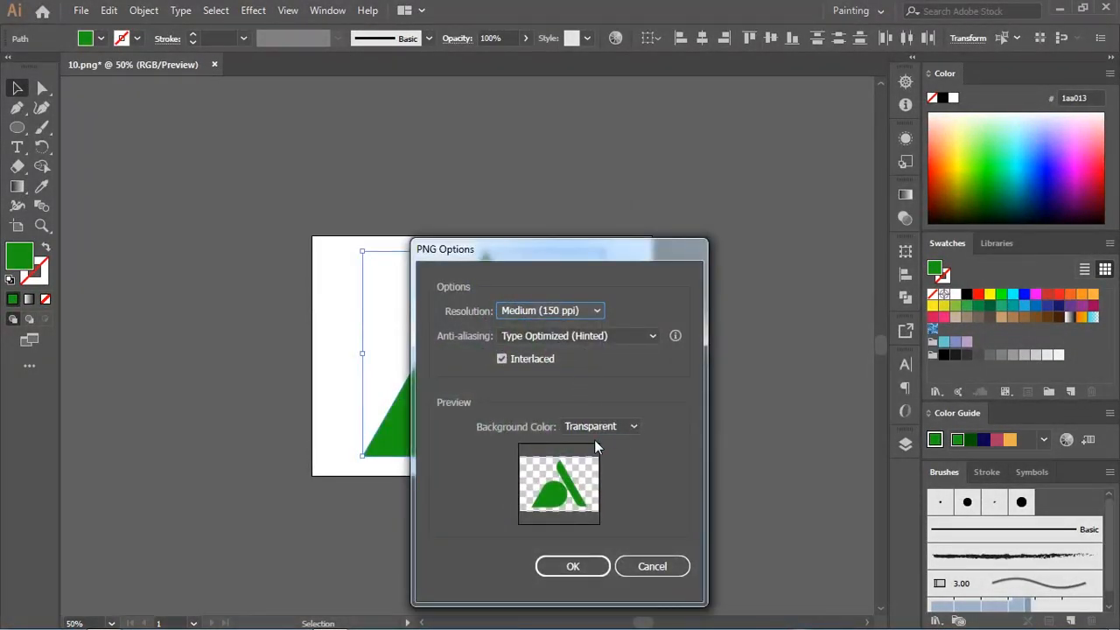
left_click(585, 561)
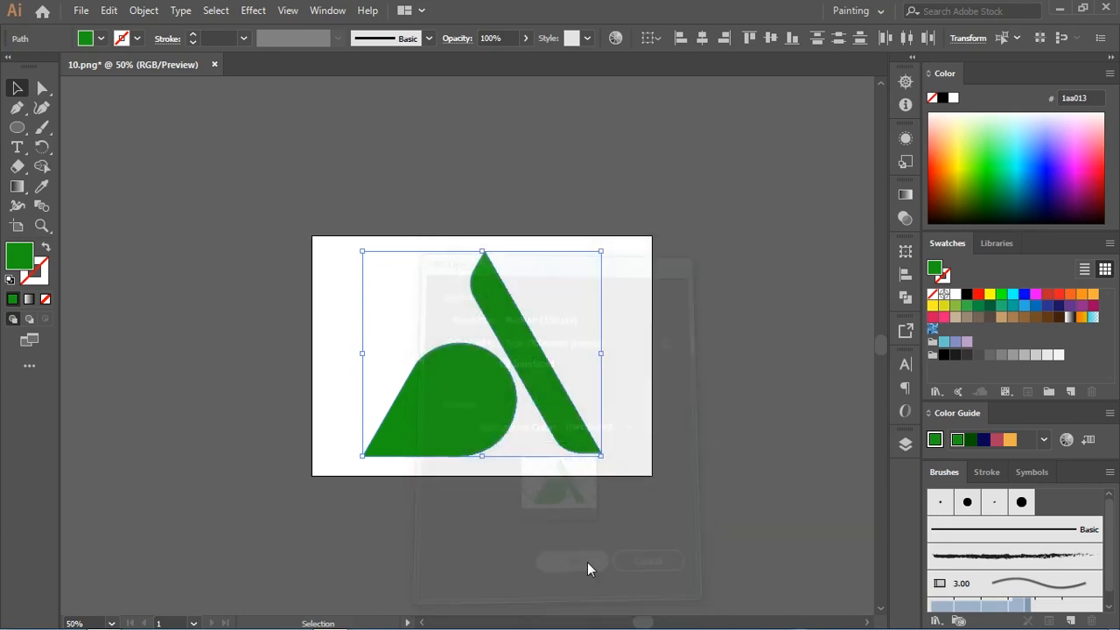
Step: Save the logo document as an Adobe Illustrator file named 10 with the Illustrator CC version, and quit the program
left_click(1111, 8)
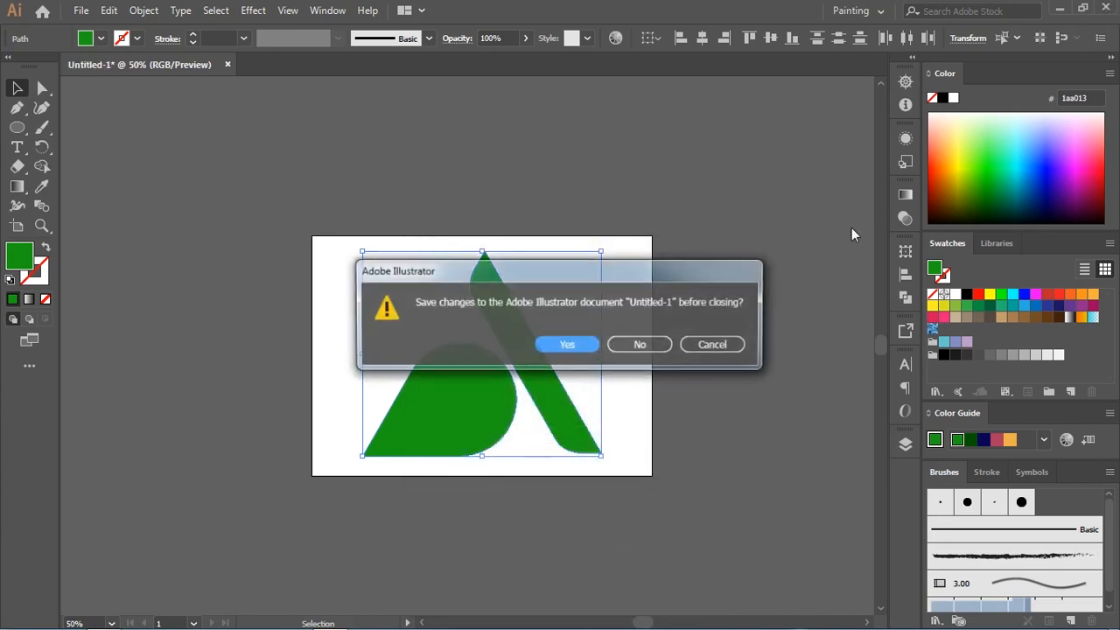
left_click(573, 342)
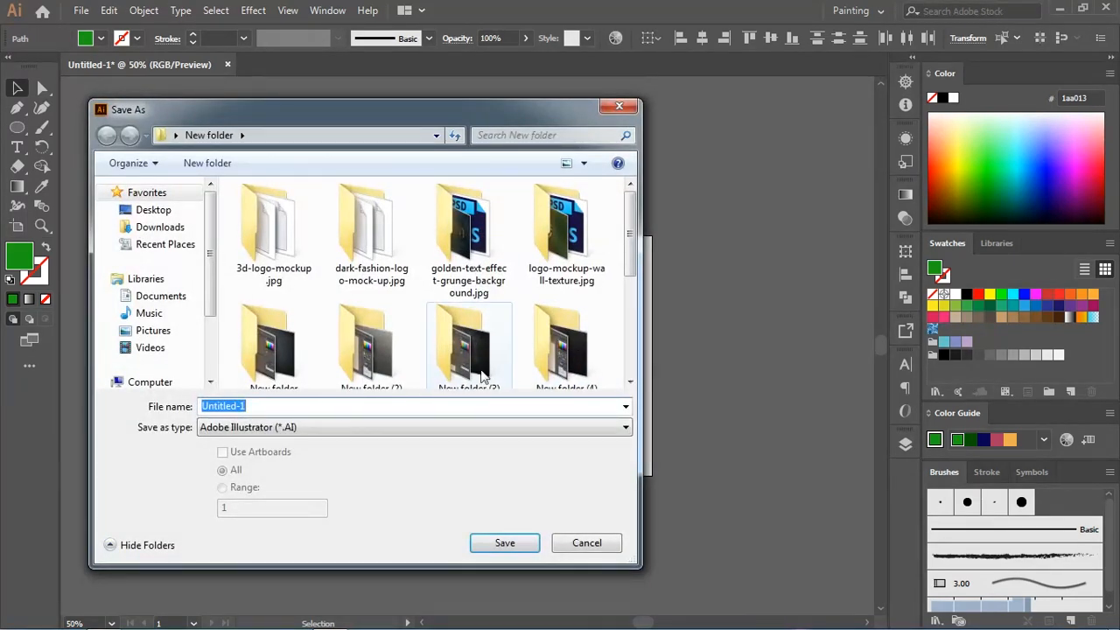
type("10")
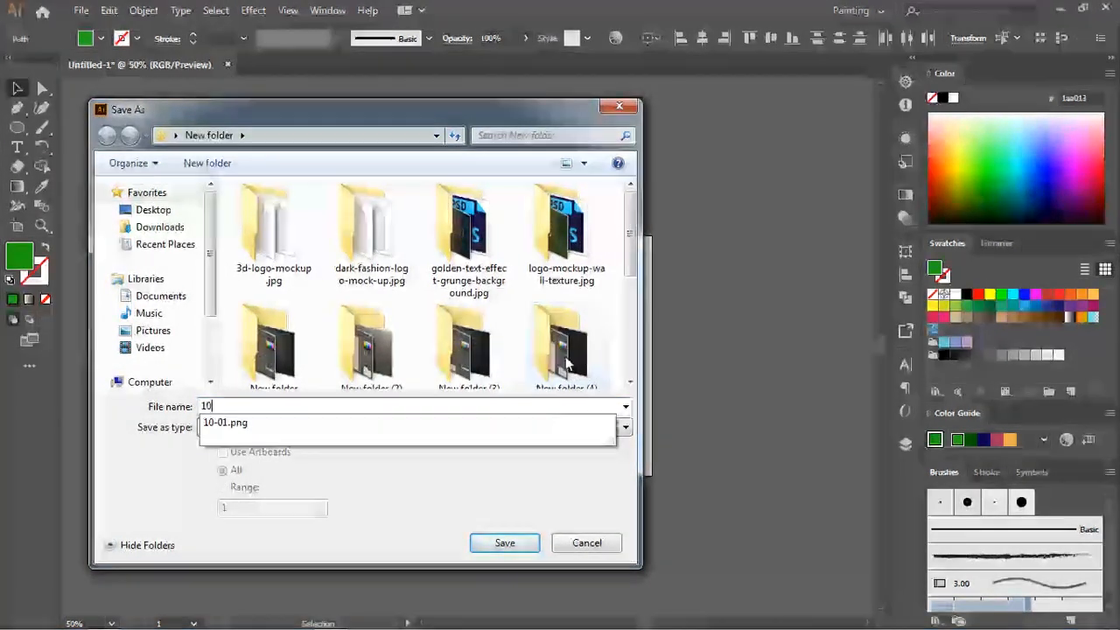
left_click(528, 540)
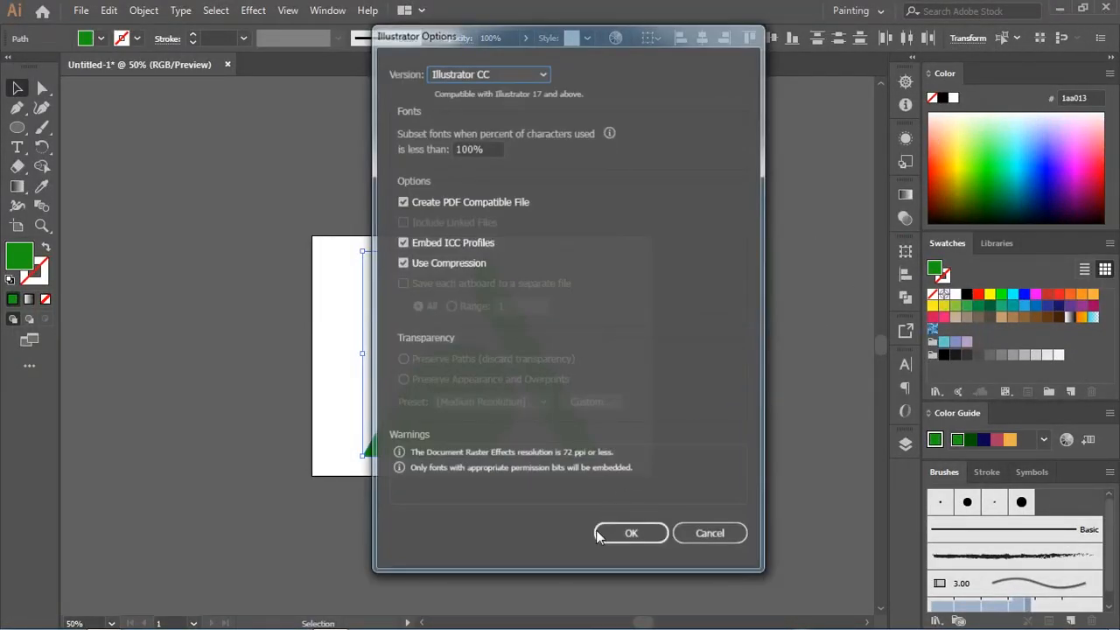
left_click(609, 539)
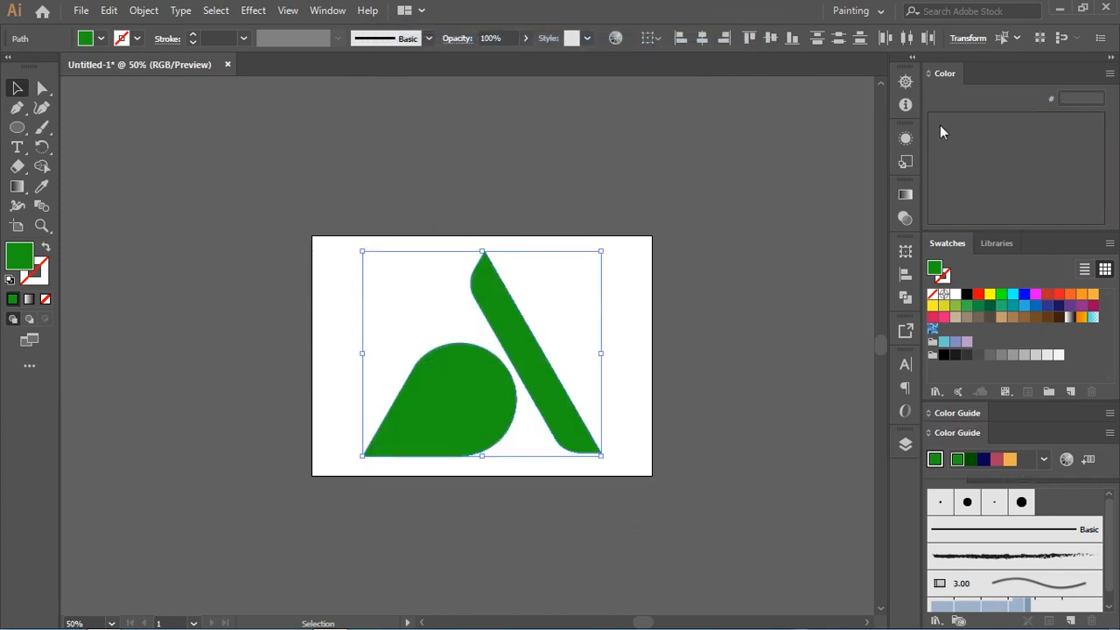
left_click(1104, 9)
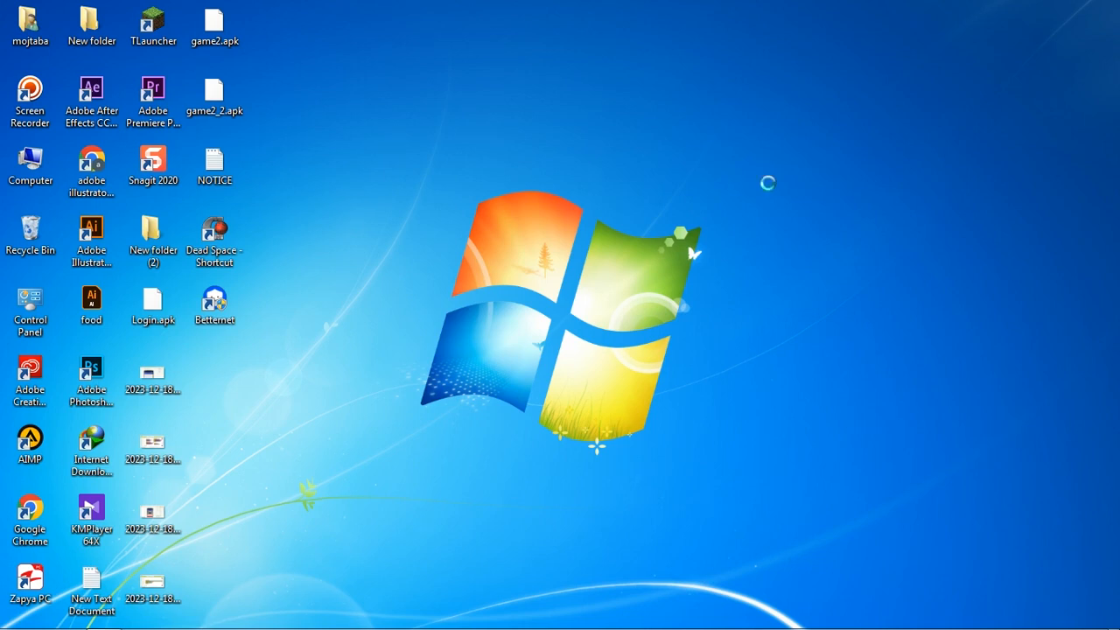
Step: Open the 141 PSD mockup in Photoshop from the 3d-logo-mockup.jpg folder inside the desktop's New folder
right_click(768, 183)
left_click(777, 220)
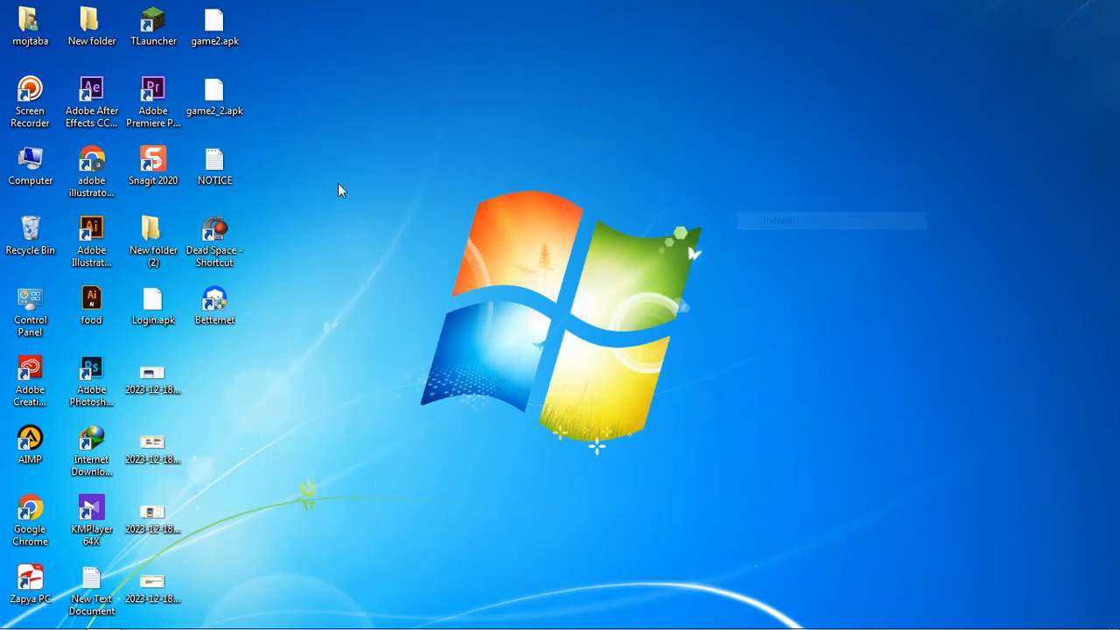
double_click(84, 40)
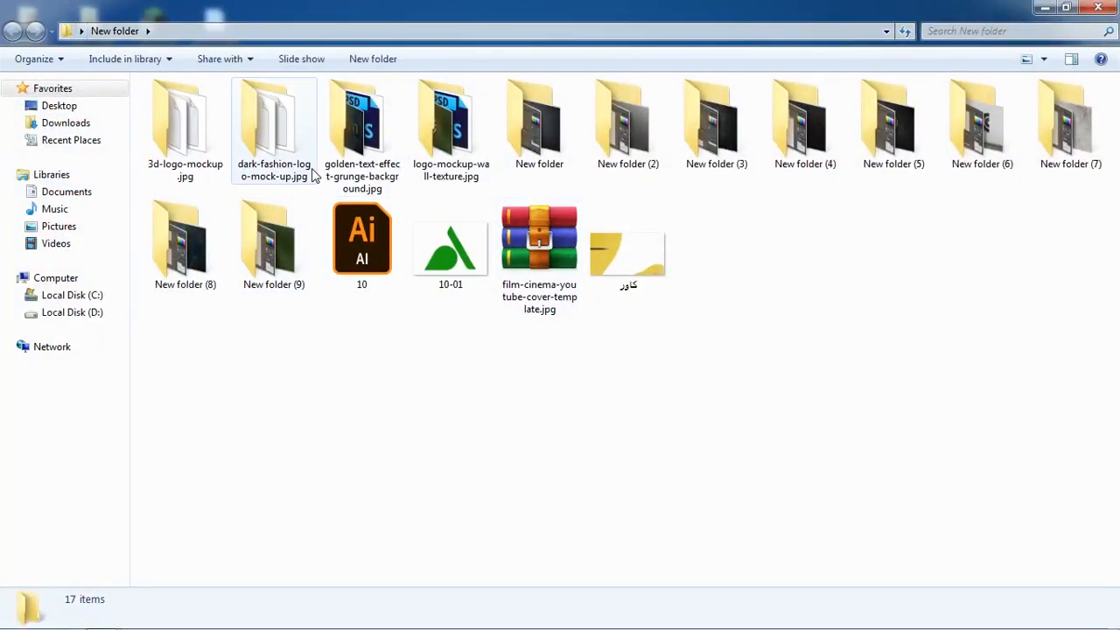
double_click(217, 156)
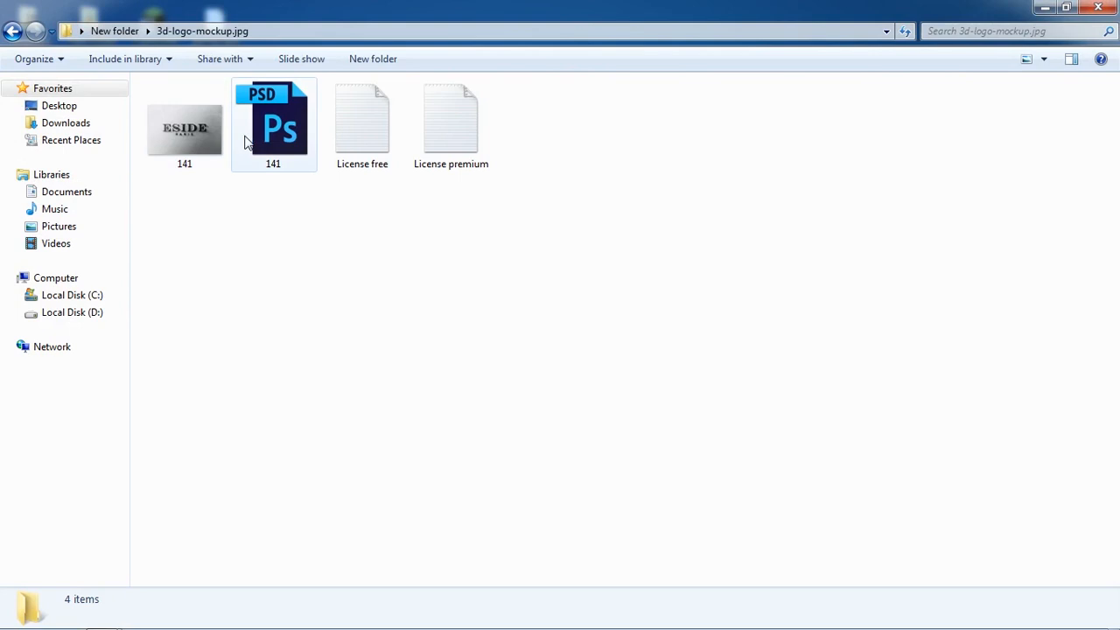
double_click(271, 150)
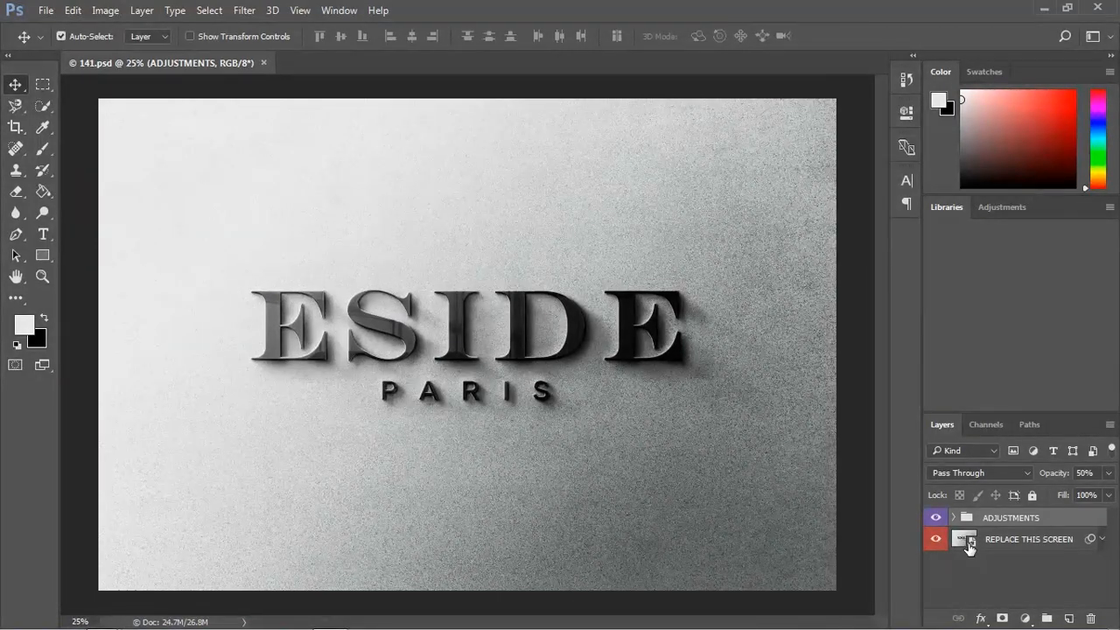
Step: Open the contents of the REPLACE THIS SCREEN smart object and of the REPLACE THIS LOGO smart object inside it
left_click(966, 540)
double_click(966, 537)
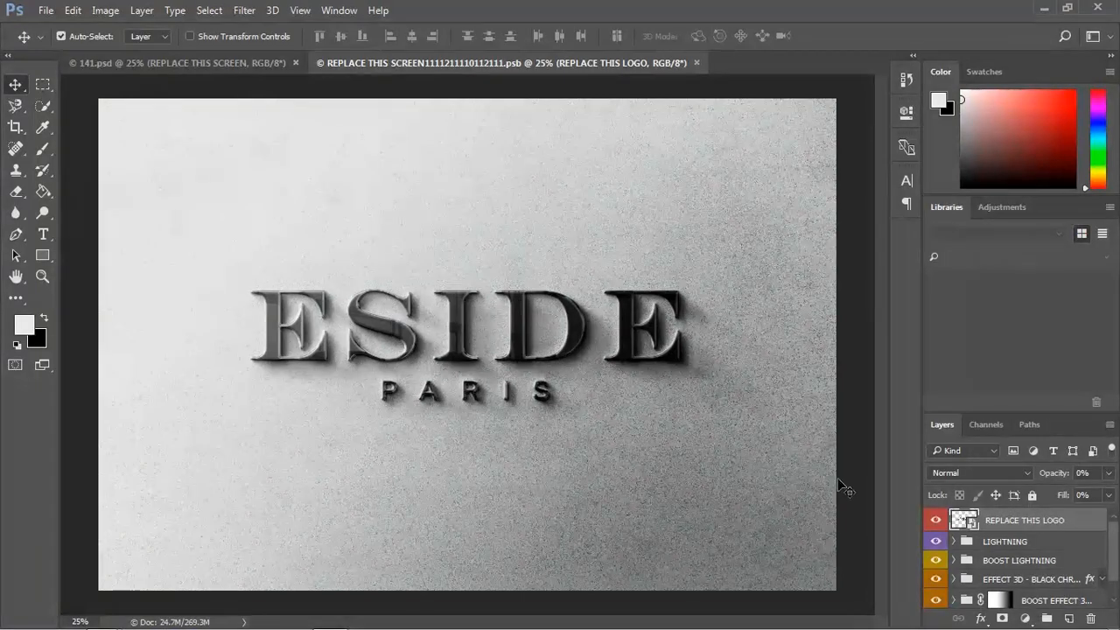
double_click(963, 520)
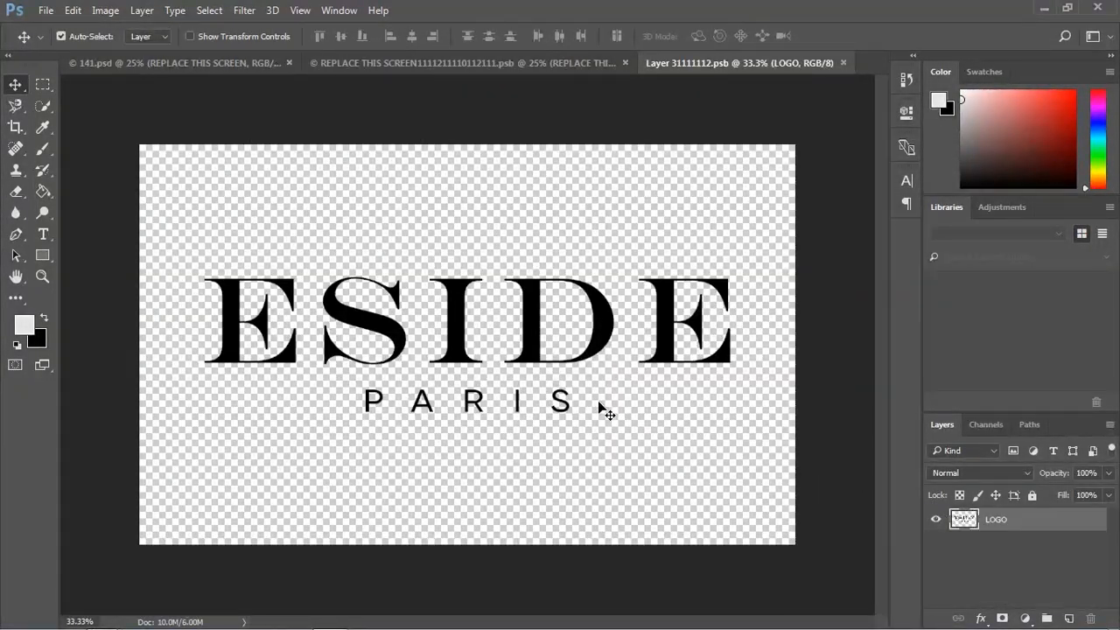
Step: Open the exported logo image 10-01 from New folder as a separate document
left_click(43, 11)
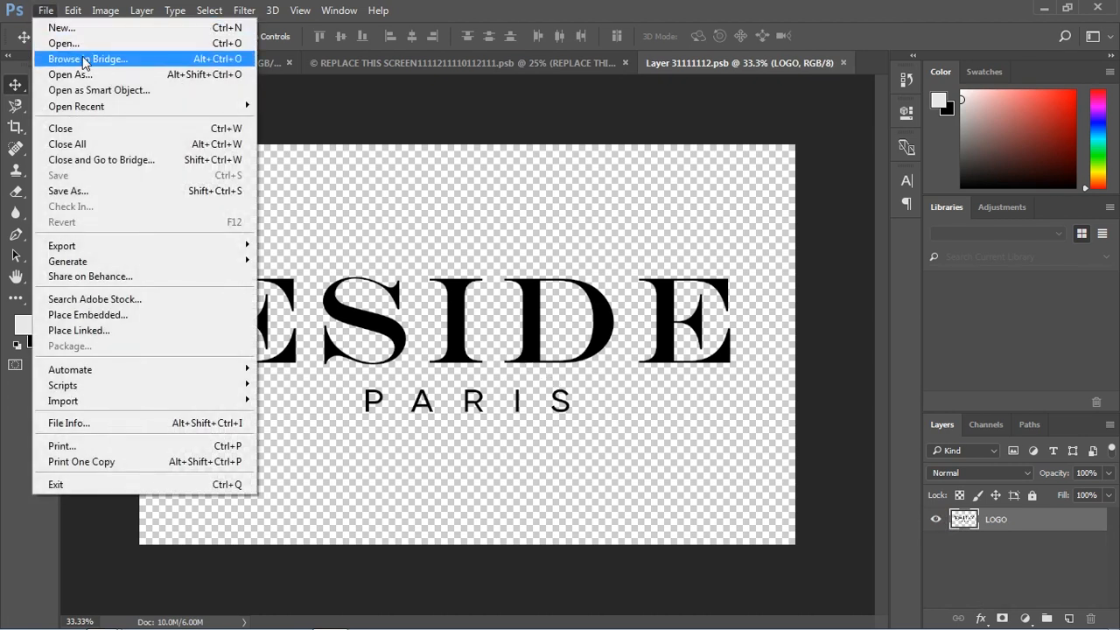
left_click(85, 59)
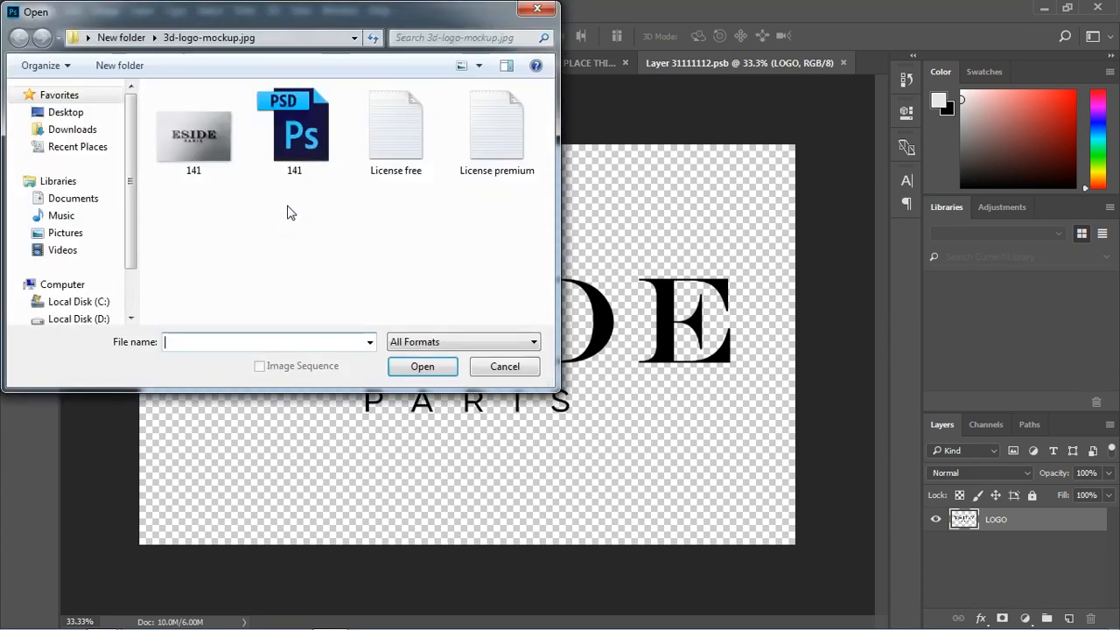
left_click(121, 39)
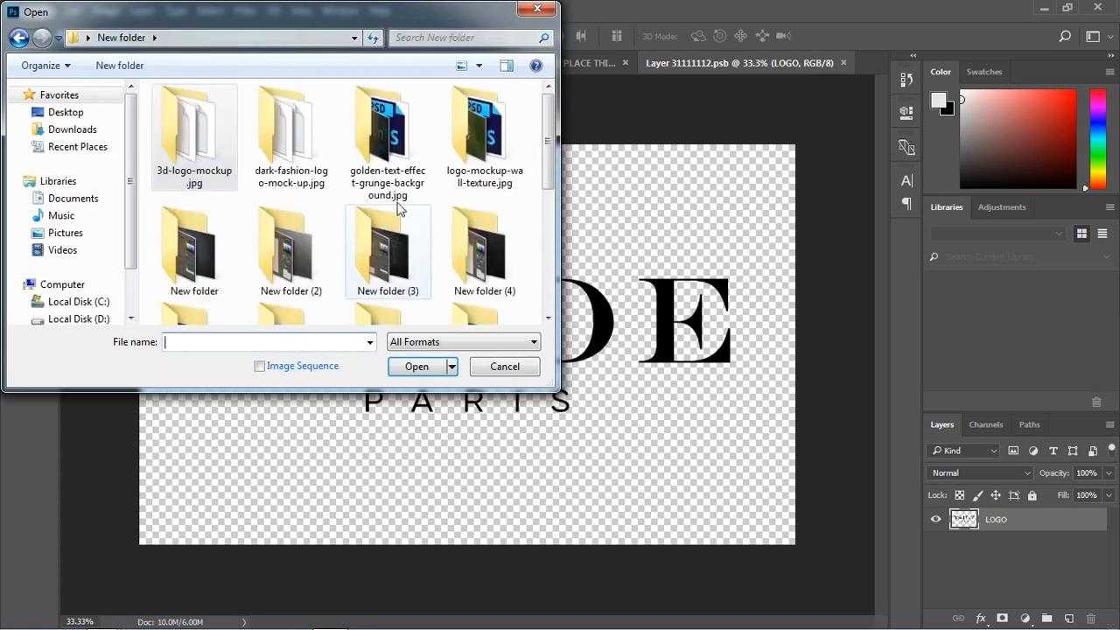
scroll(400, 150, "down", 5)
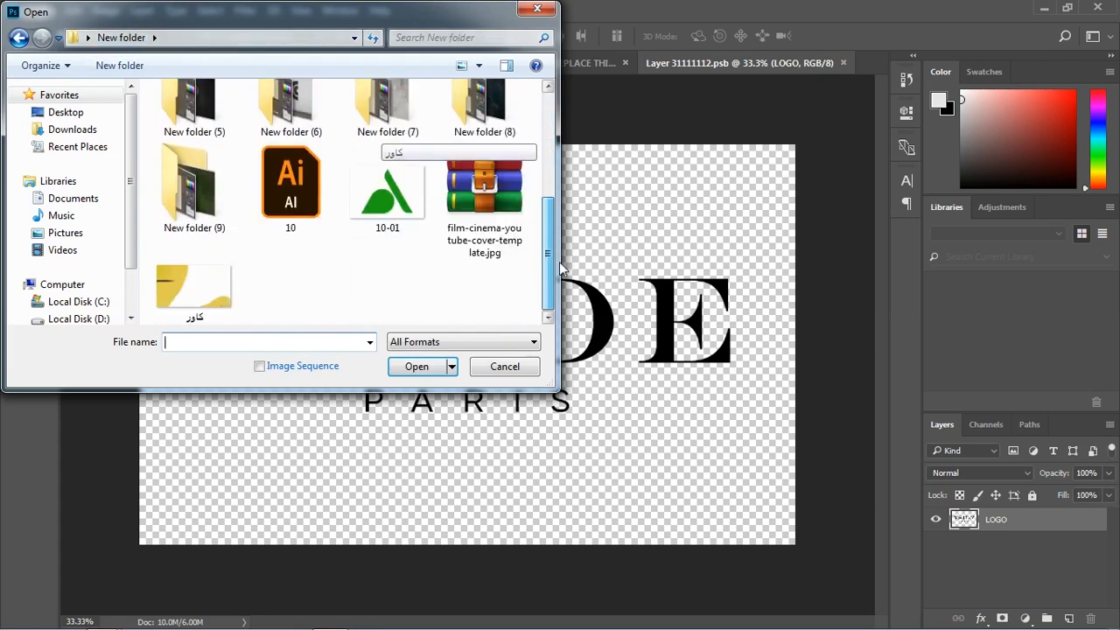
left_click(390, 223)
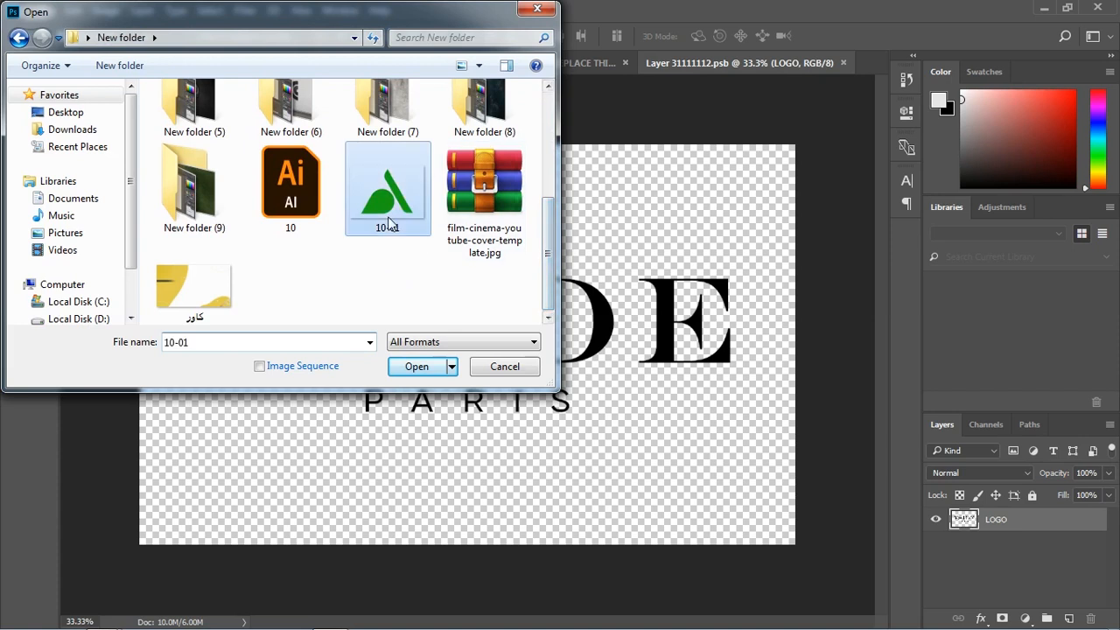
left_click(415, 367)
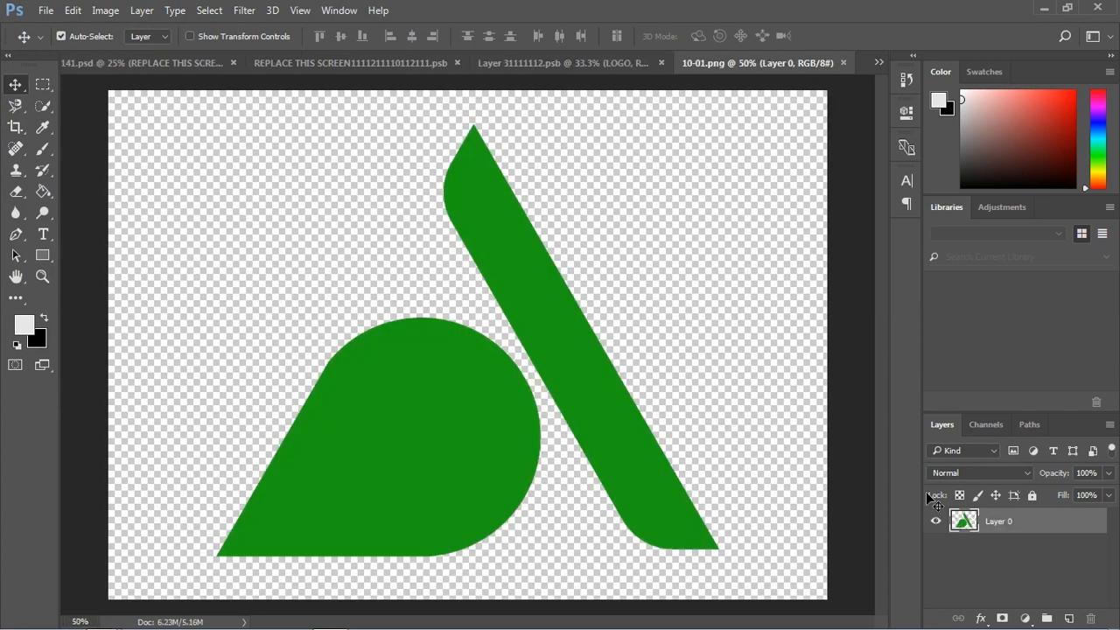
Step: Convert the green logo layer to a smart object and copy it into the Layer 31111112.psb document
right_click(999, 524)
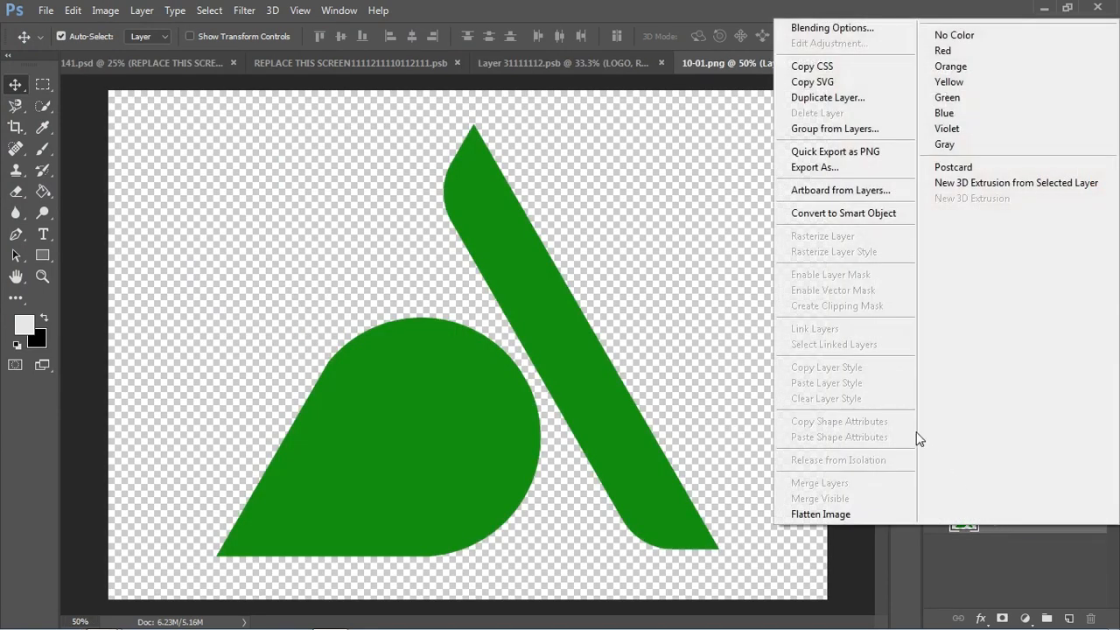
left_click(862, 213)
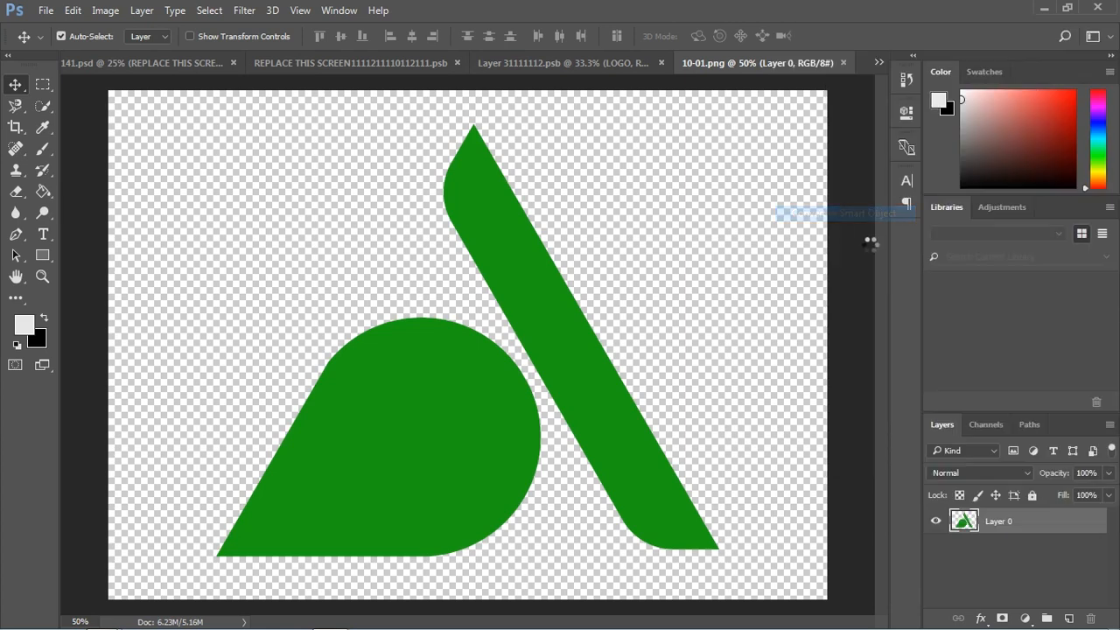
left_click_drag(983, 523, 525, 314)
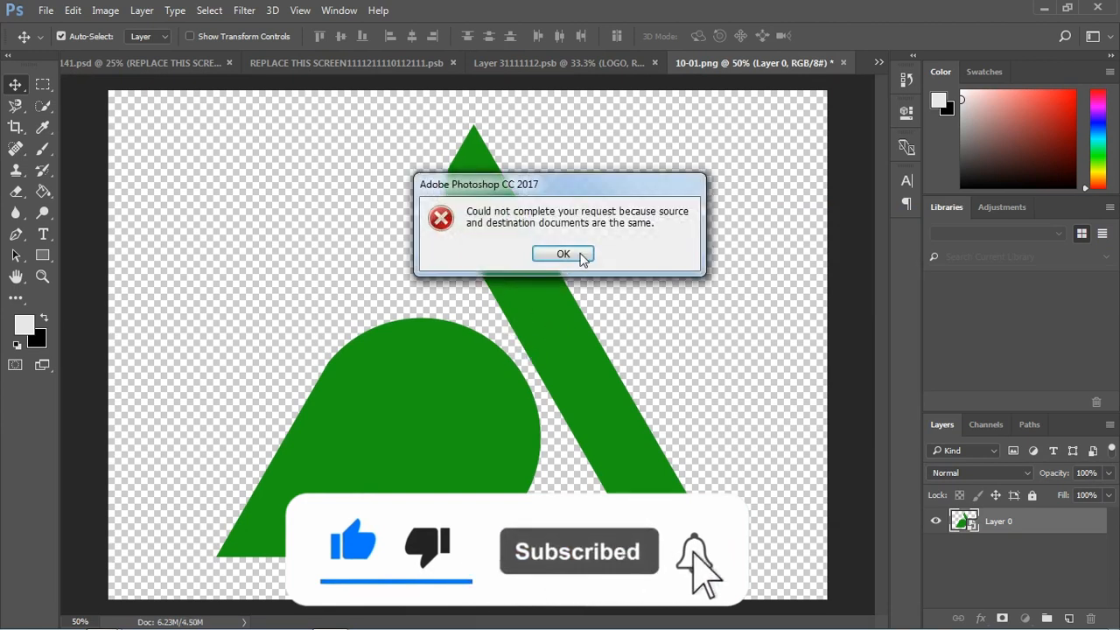
left_click(568, 254)
left_click_drag(565, 263, 515, 358)
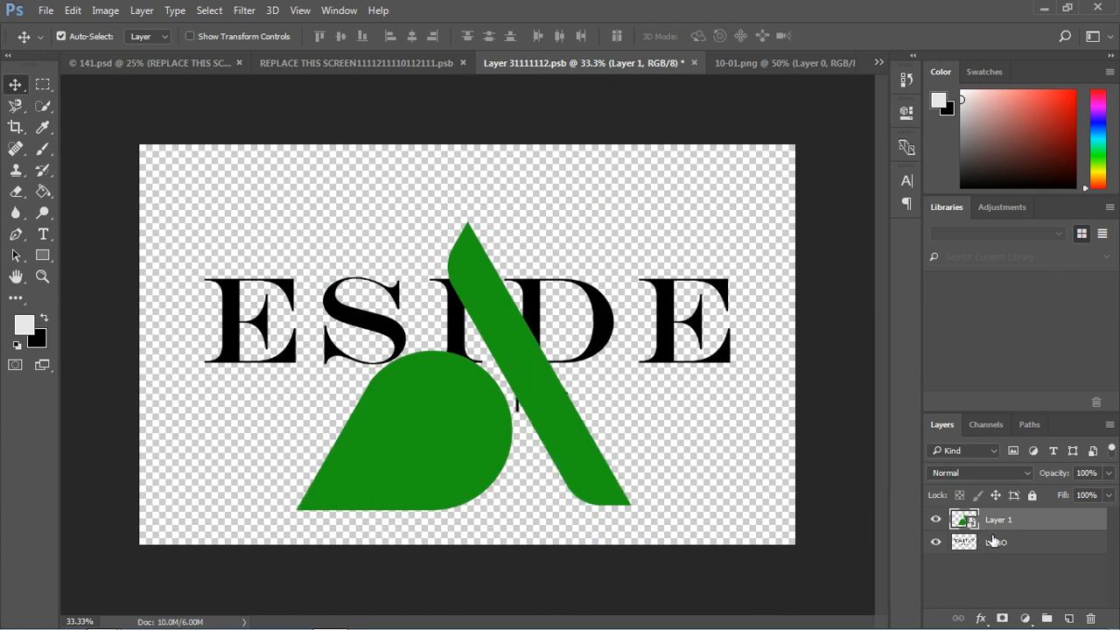
Step: Delete the original LOGO text layer and move the green logo up to the middle of the canvas
left_click(1015, 552)
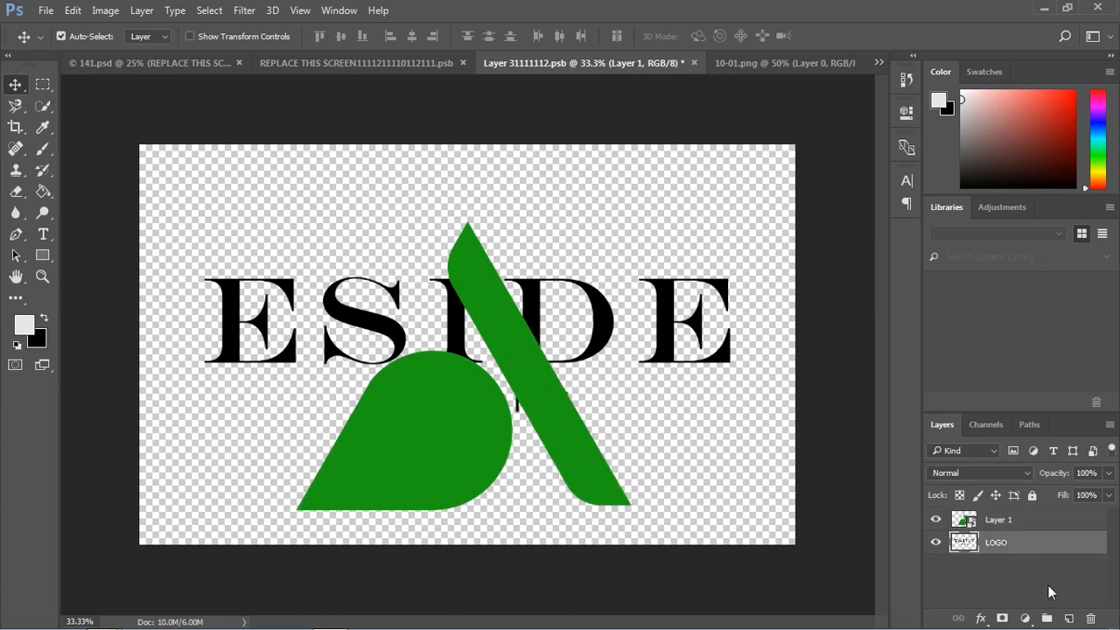
left_click(1092, 620)
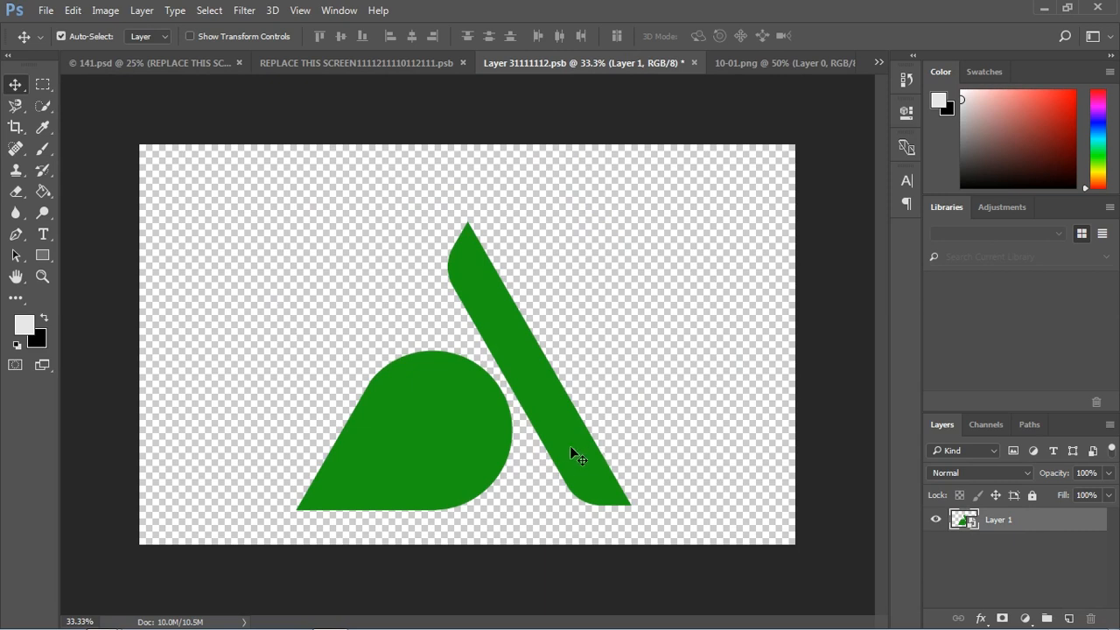
left_click_drag(570, 445, 562, 399)
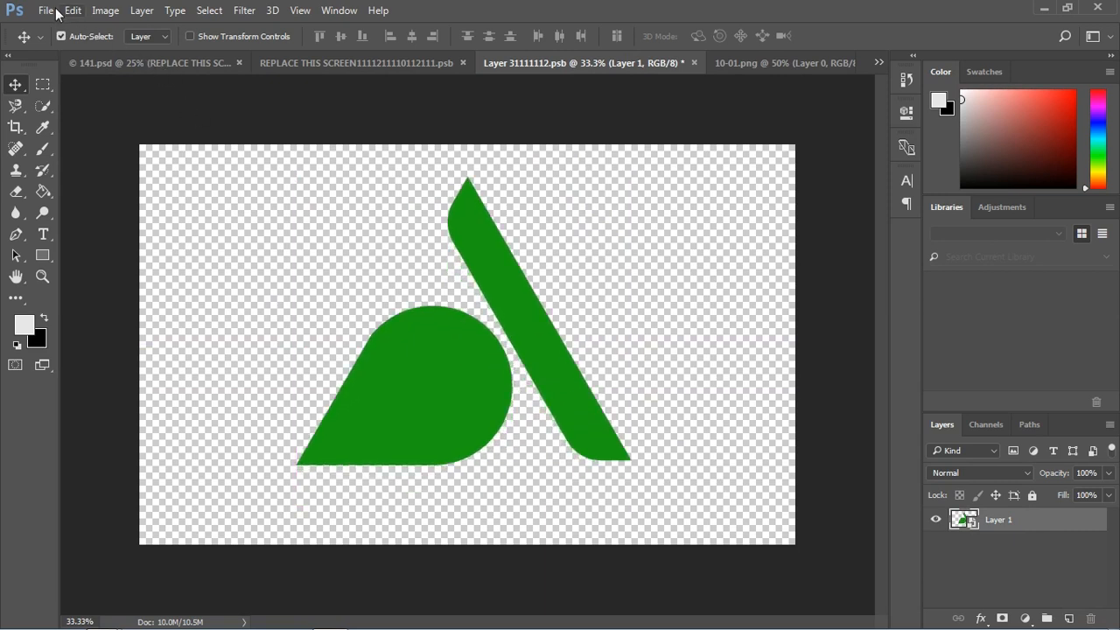
Step: Save the edited logo smart object and check the mockup in the REPLACE THIS SCREEN and 141.psd documents
left_click(54, 10)
left_click(87, 175)
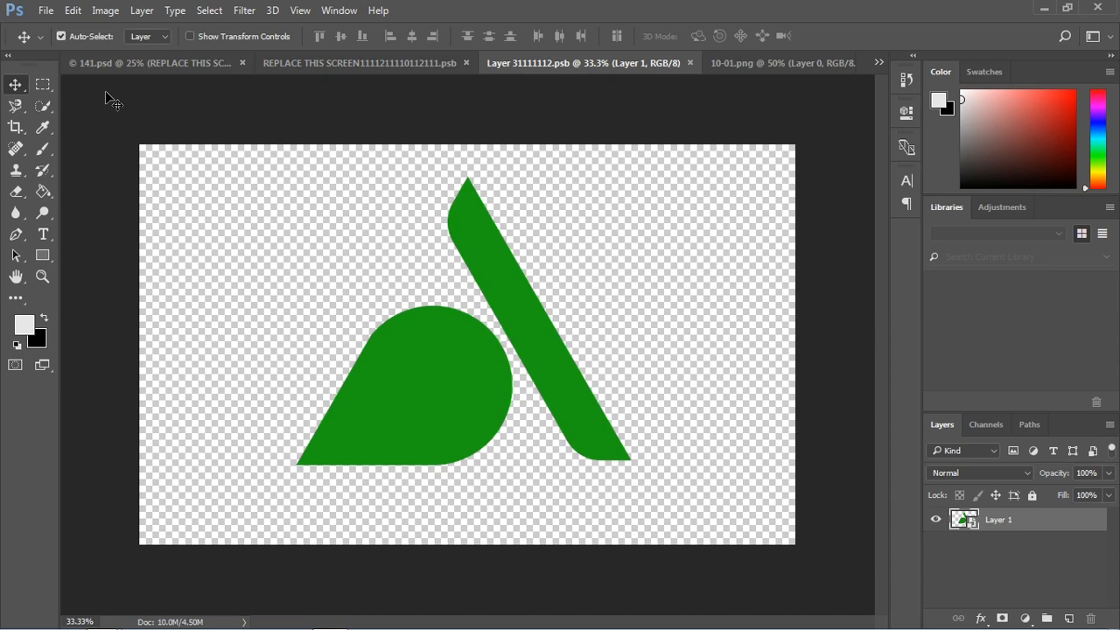
left_click(328, 60)
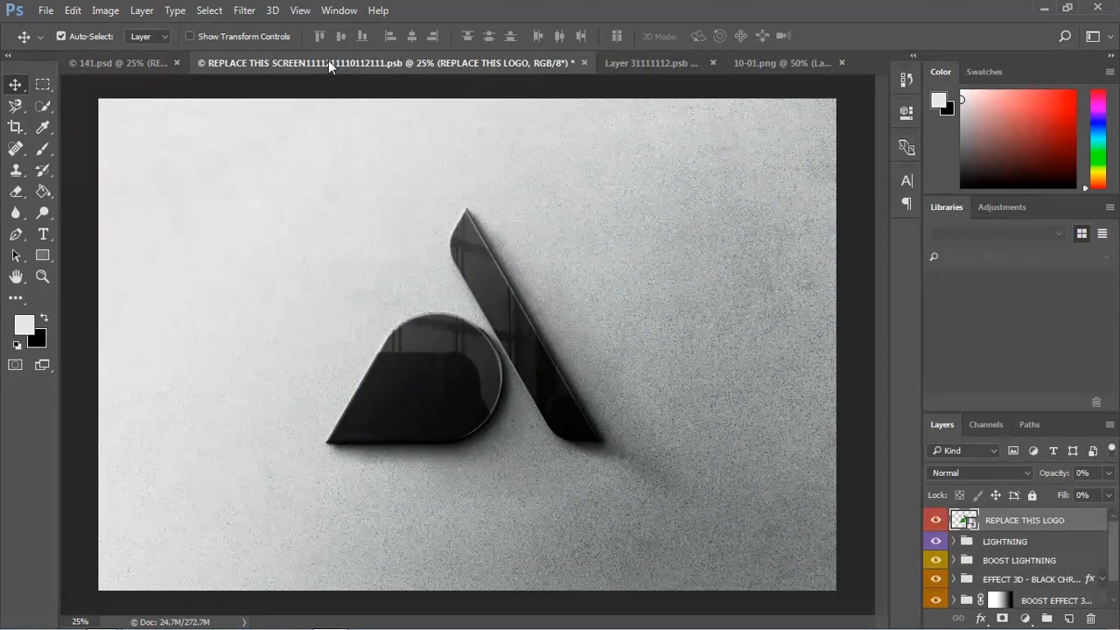
left_click(141, 58)
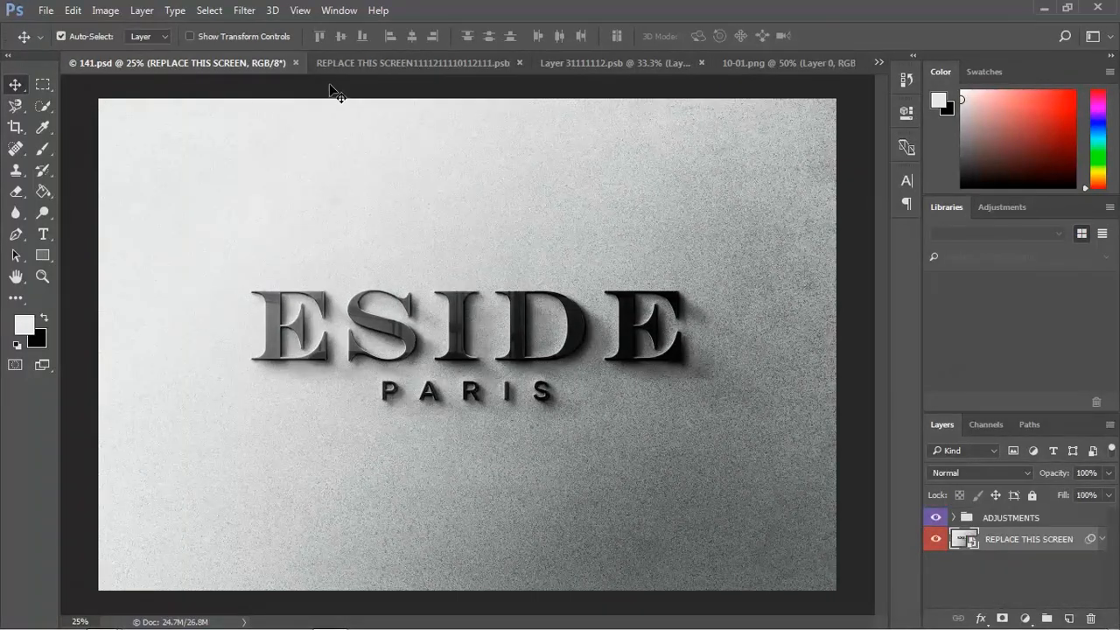
left_click(347, 62)
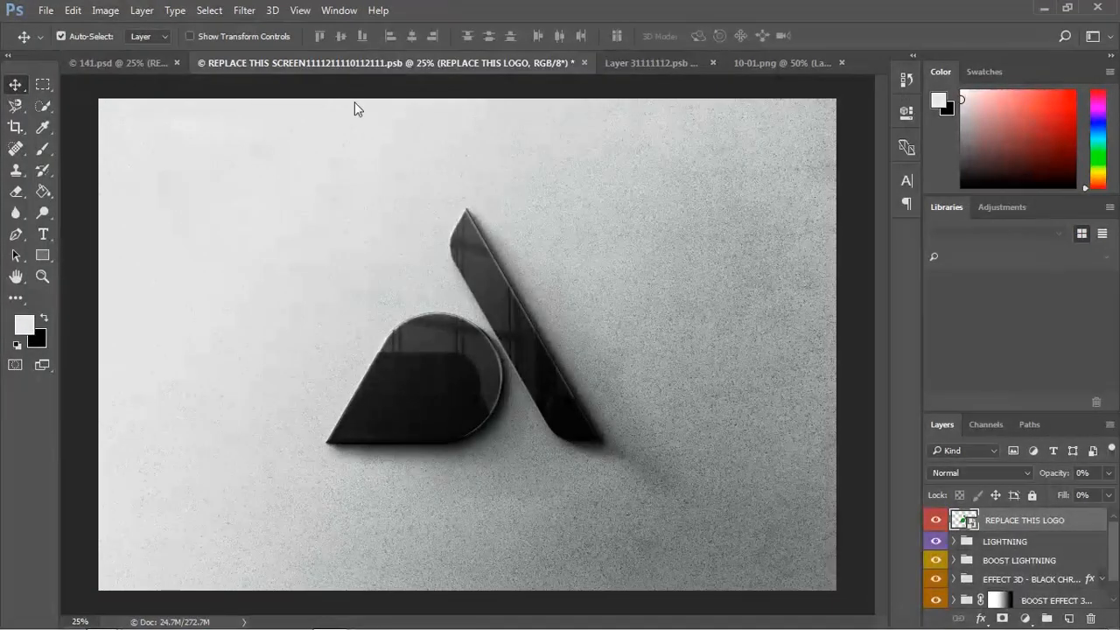